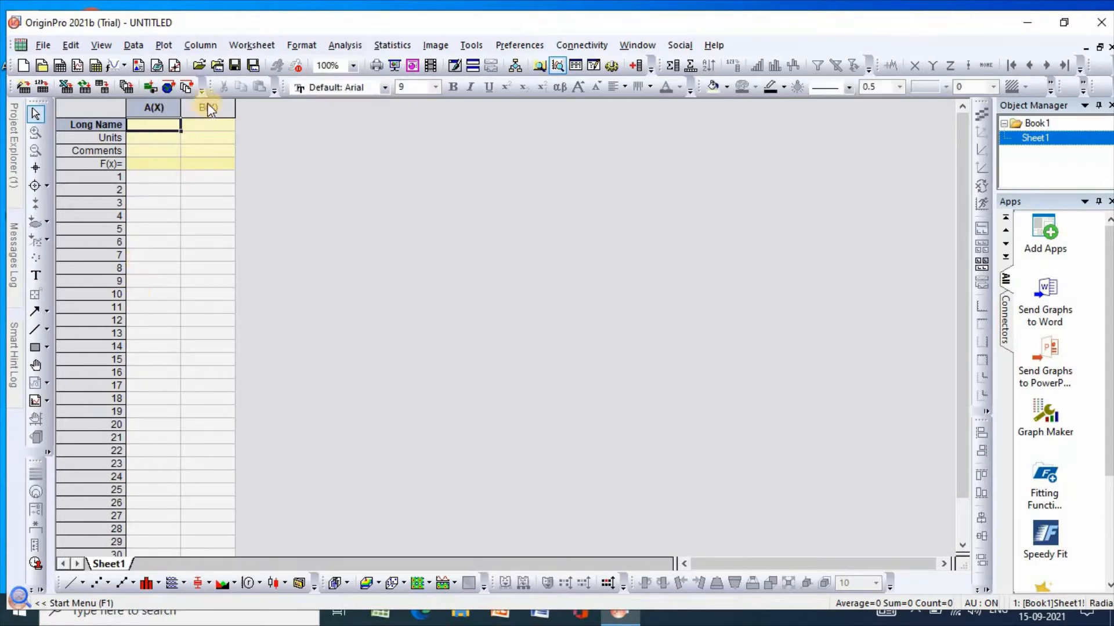
Name column A "pH" and column B "%Removal", and paste the copied data into both columns from row 1.
text(pH)
key(Tab)
text(%)
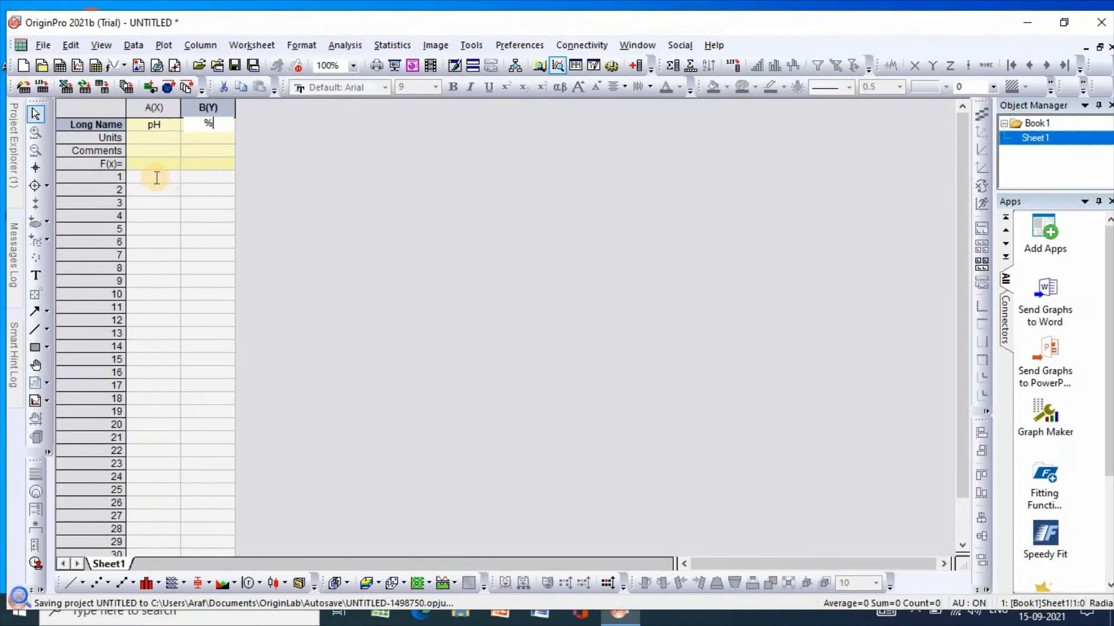
text( Removal)
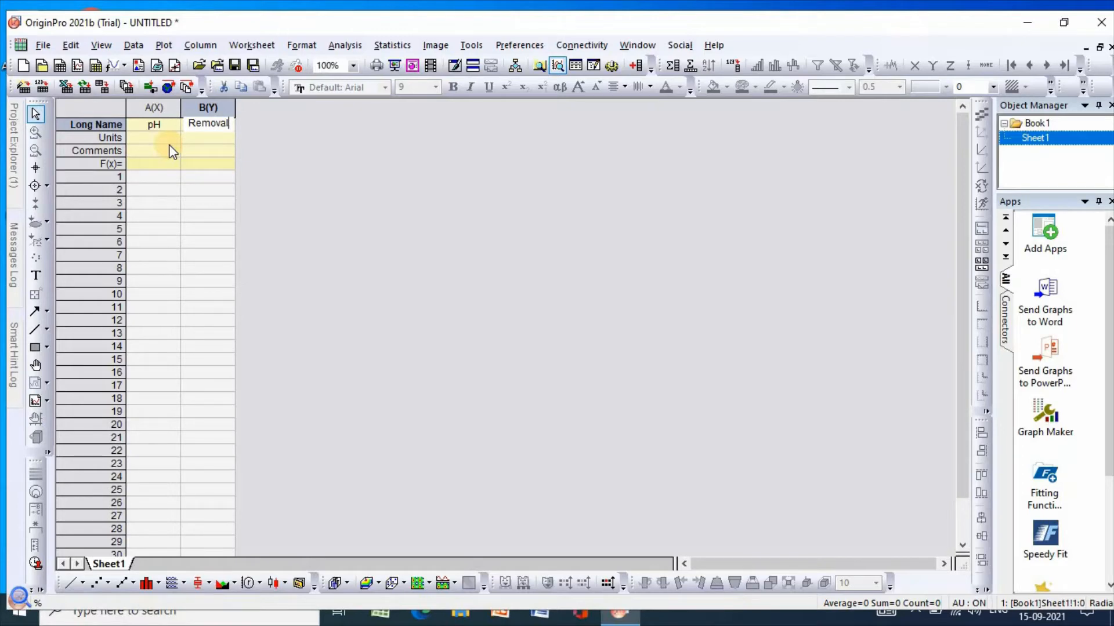
click(157, 178)
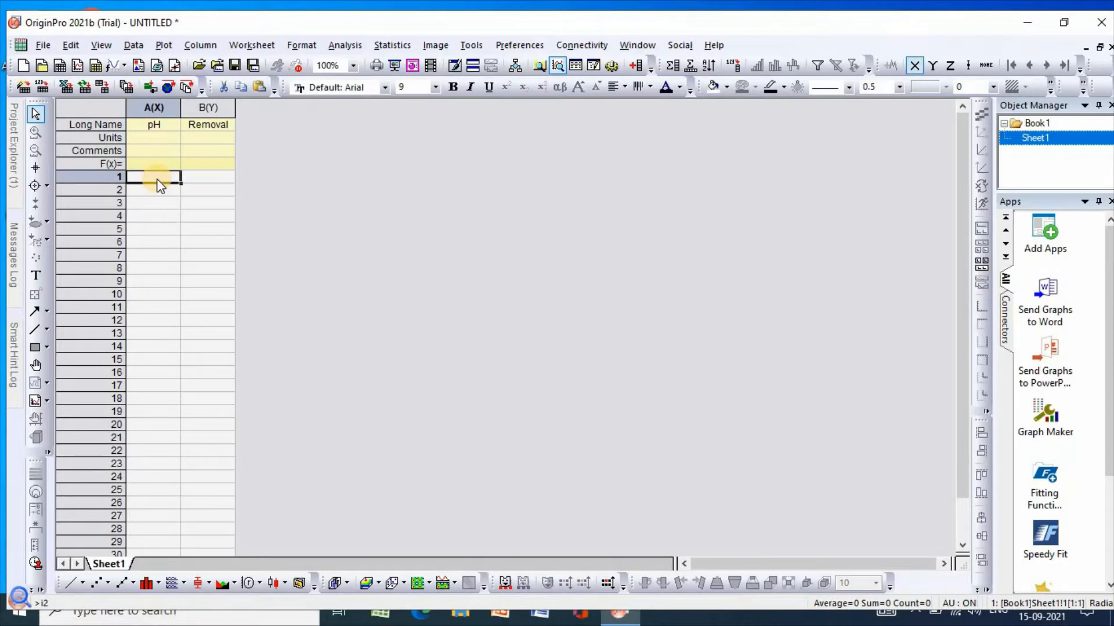
key(ctrl+v)
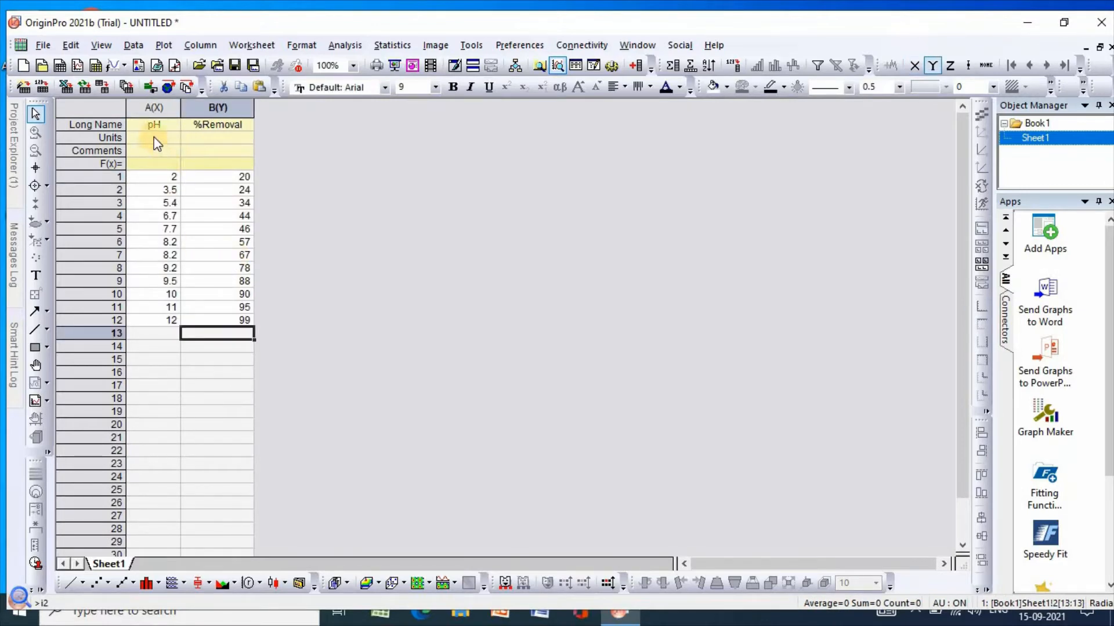
Create a scatter plot from the pH and %Removal columns.
drag(156, 107, 192, 134)
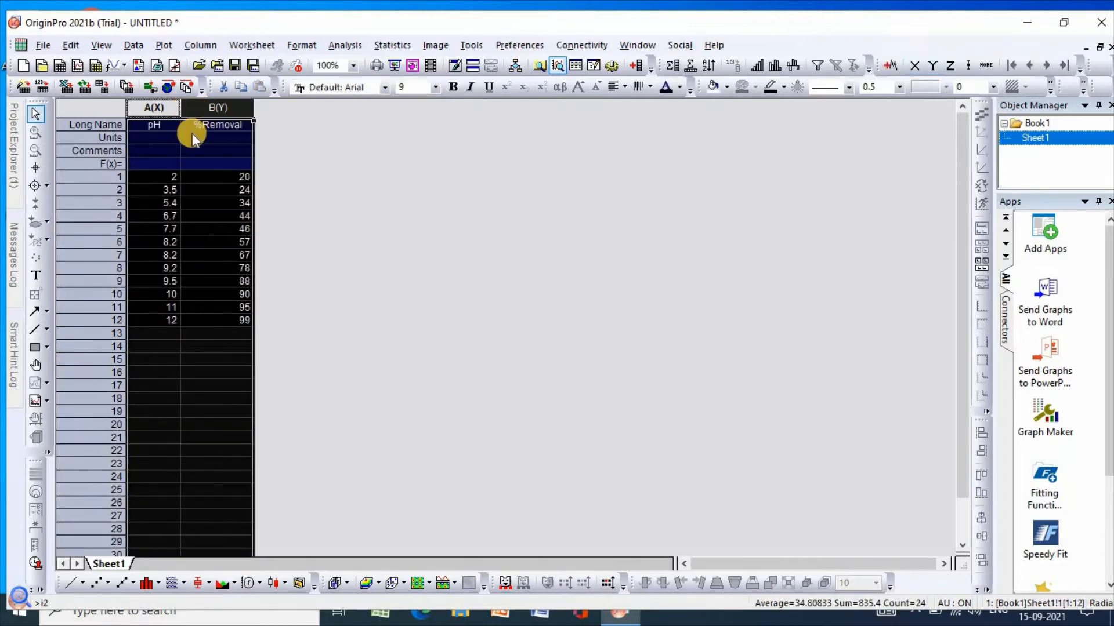
click(163, 45)
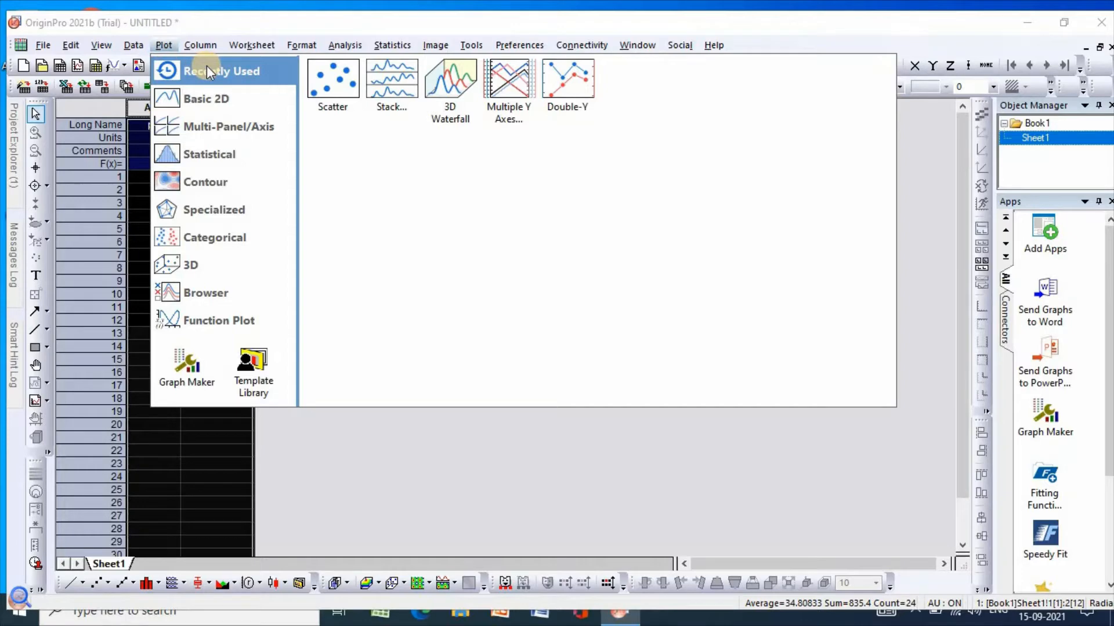
click(333, 90)
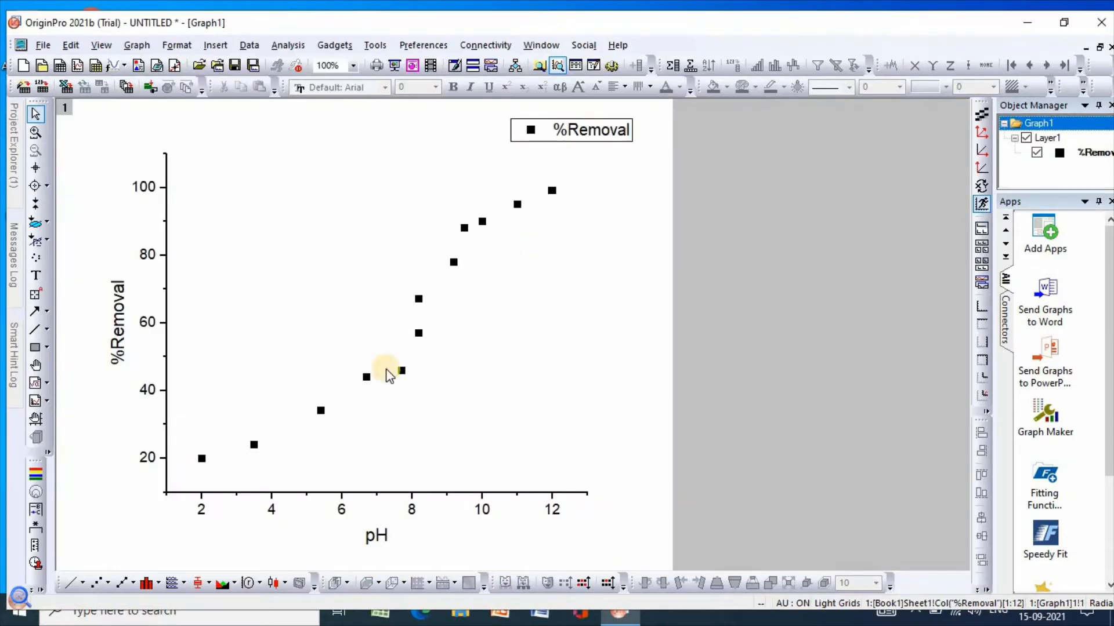
Format the scatter symbols as solid circles with size 15 and blue color.
click(464, 225)
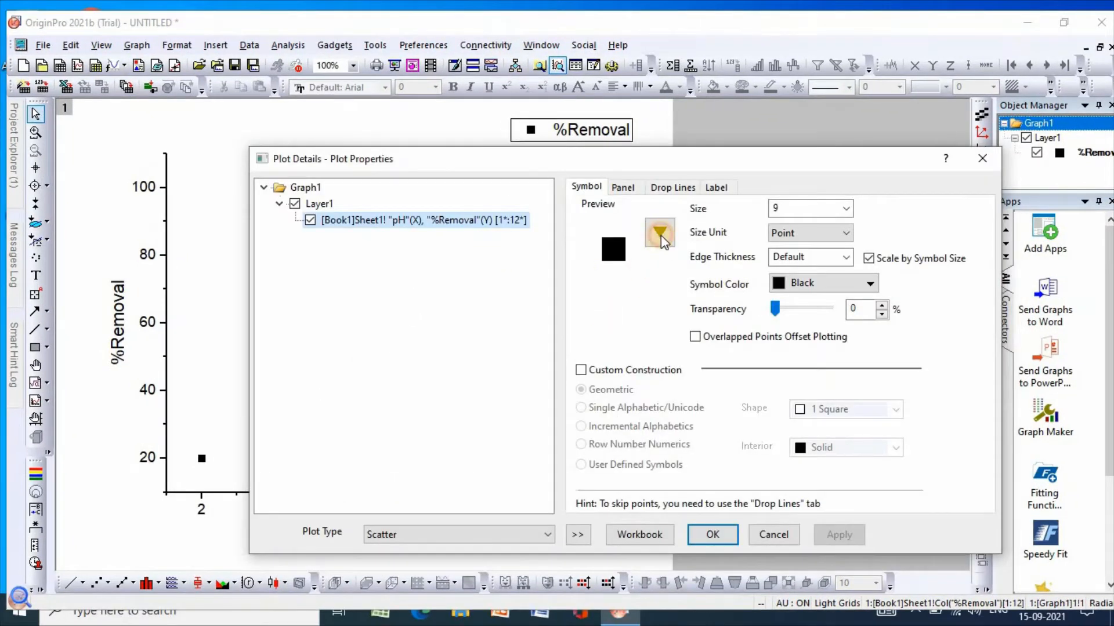
click(660, 234)
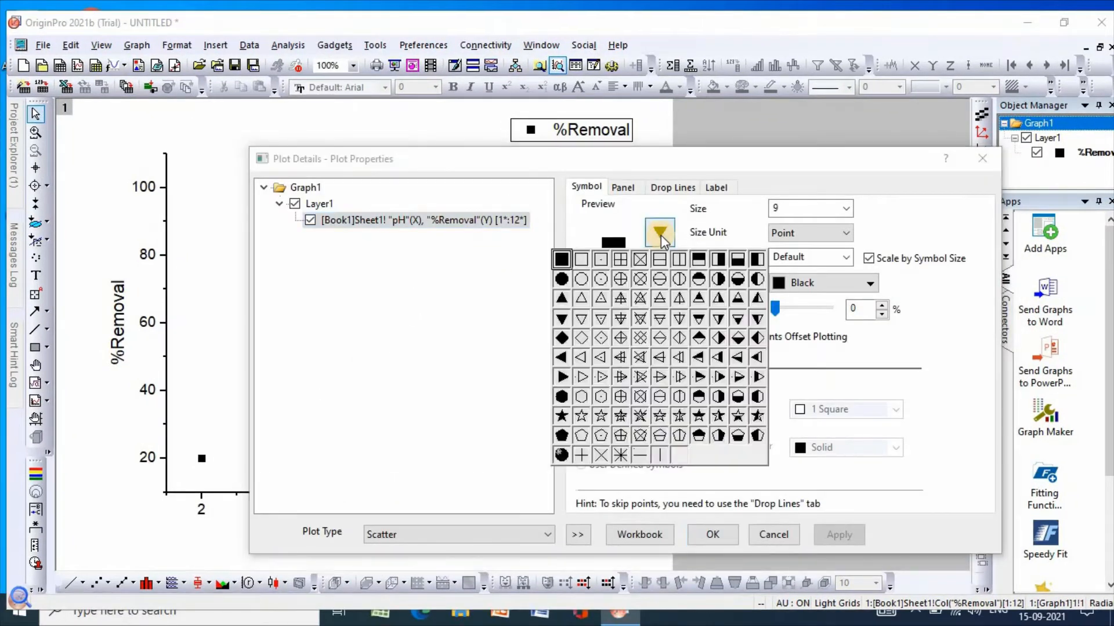
click(561, 279)
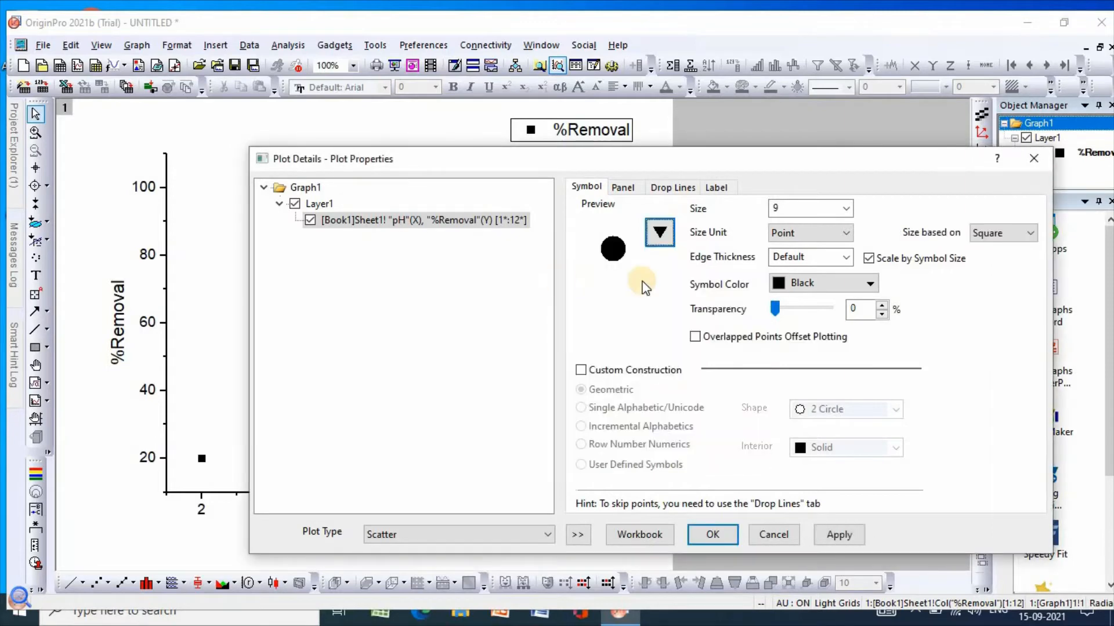
click(848, 210)
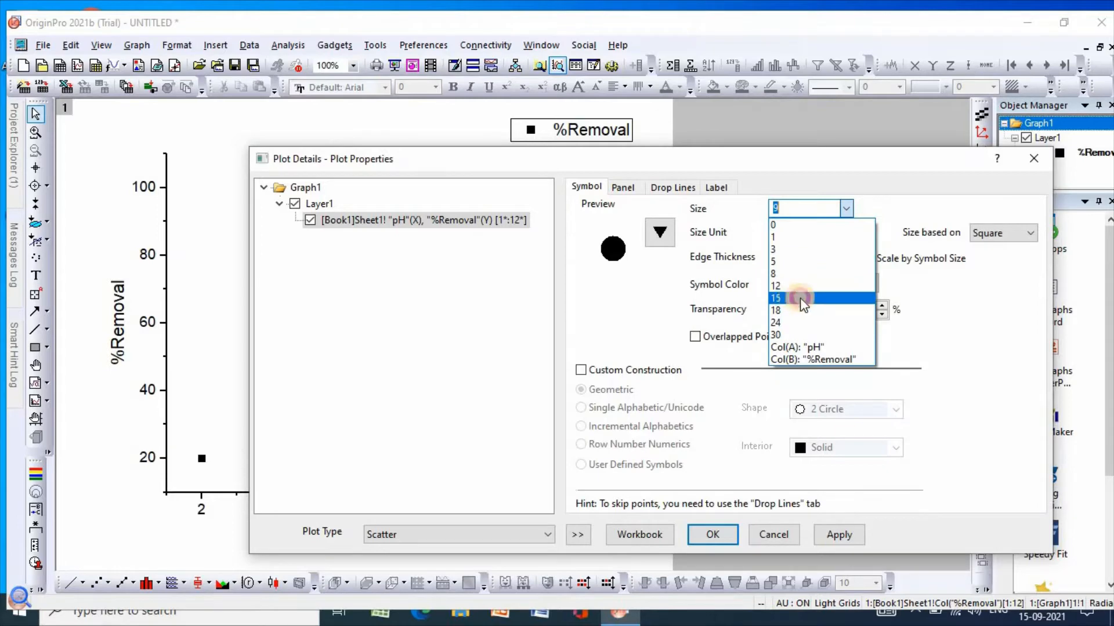
click(799, 298)
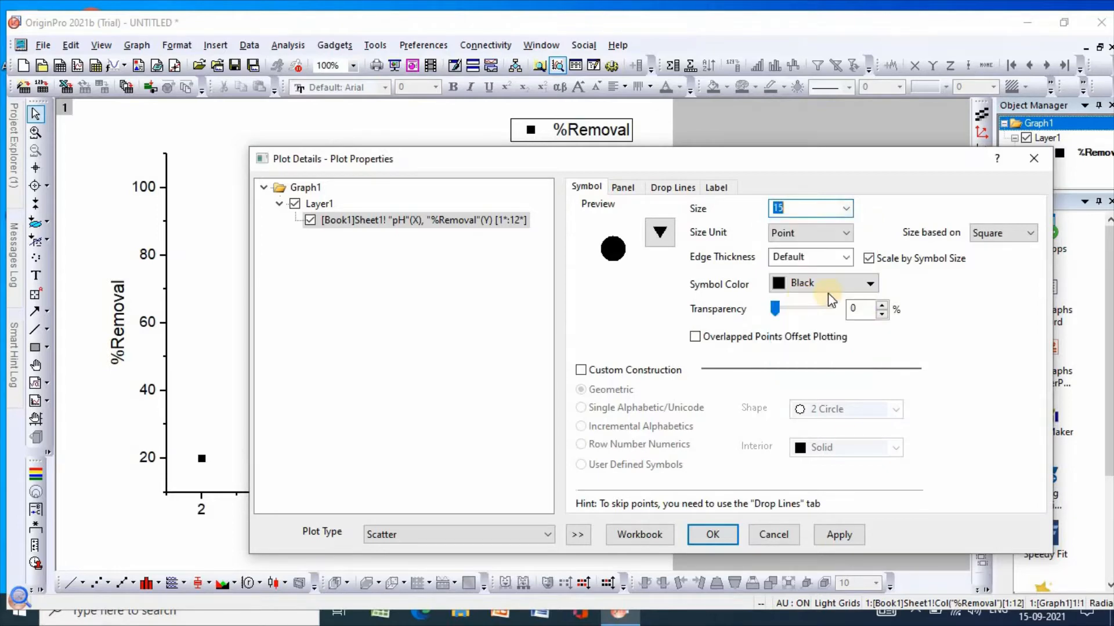
click(870, 282)
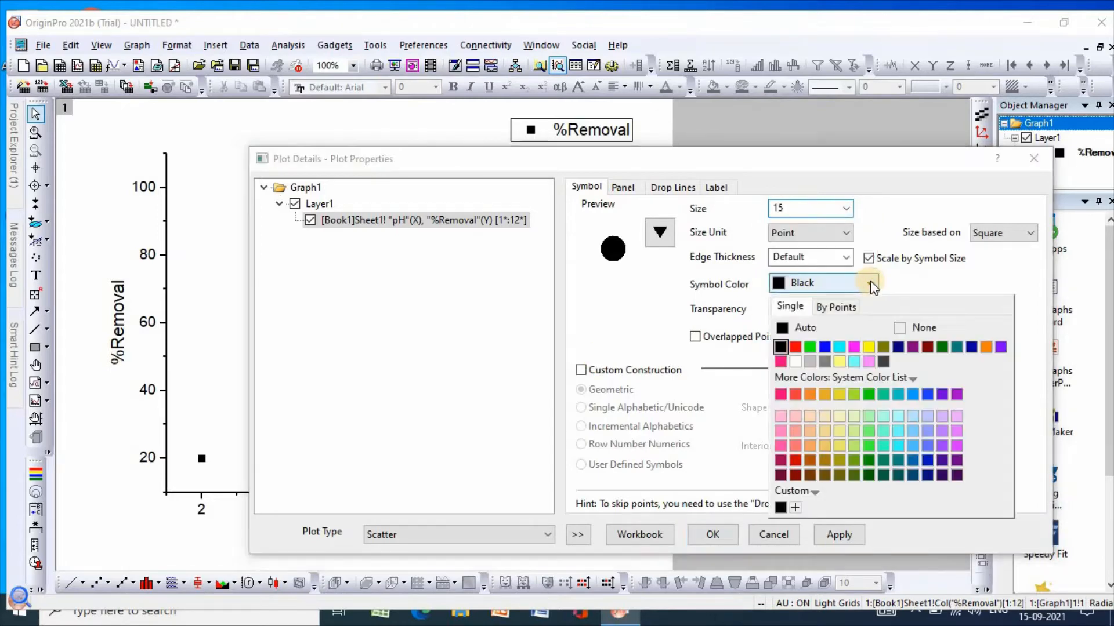
click(826, 346)
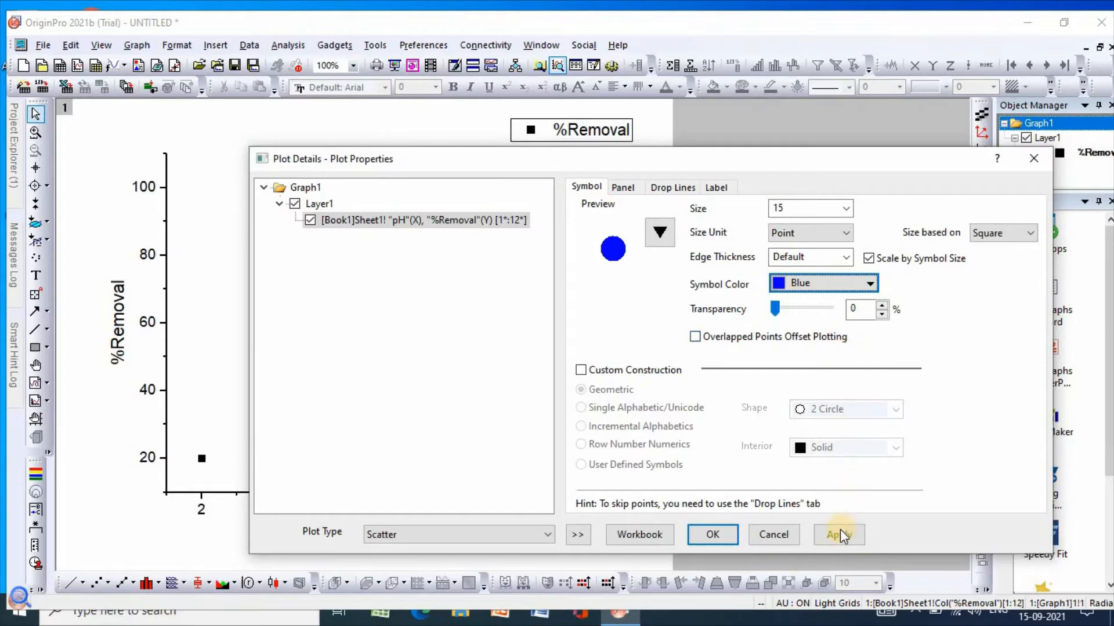
click(718, 537)
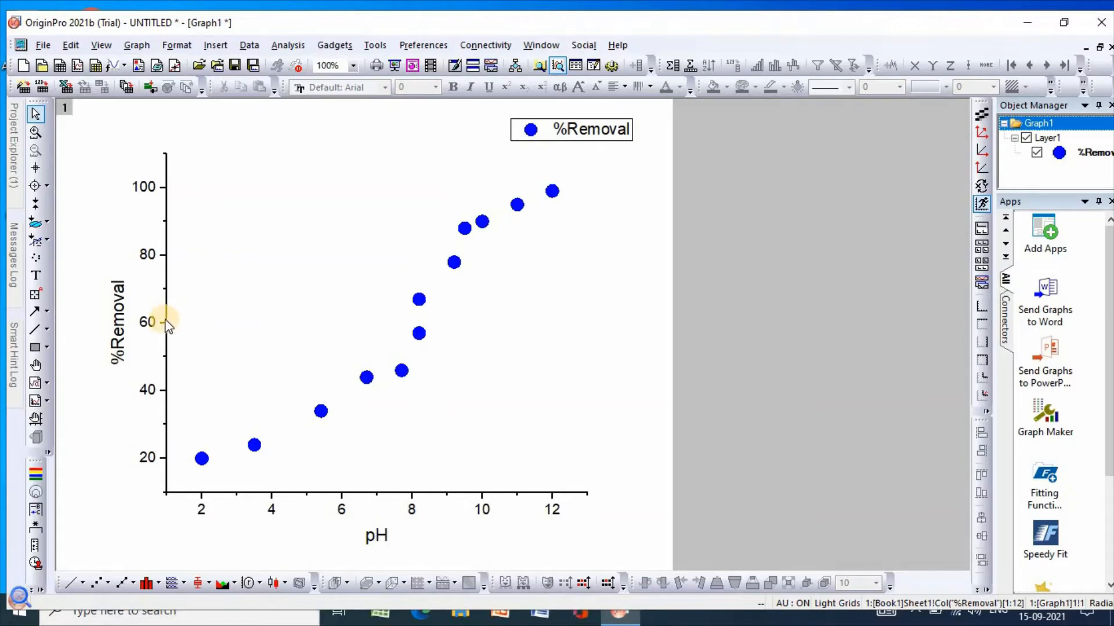
Set the Y axis scale to run from 15 to 101.
click(165, 287)
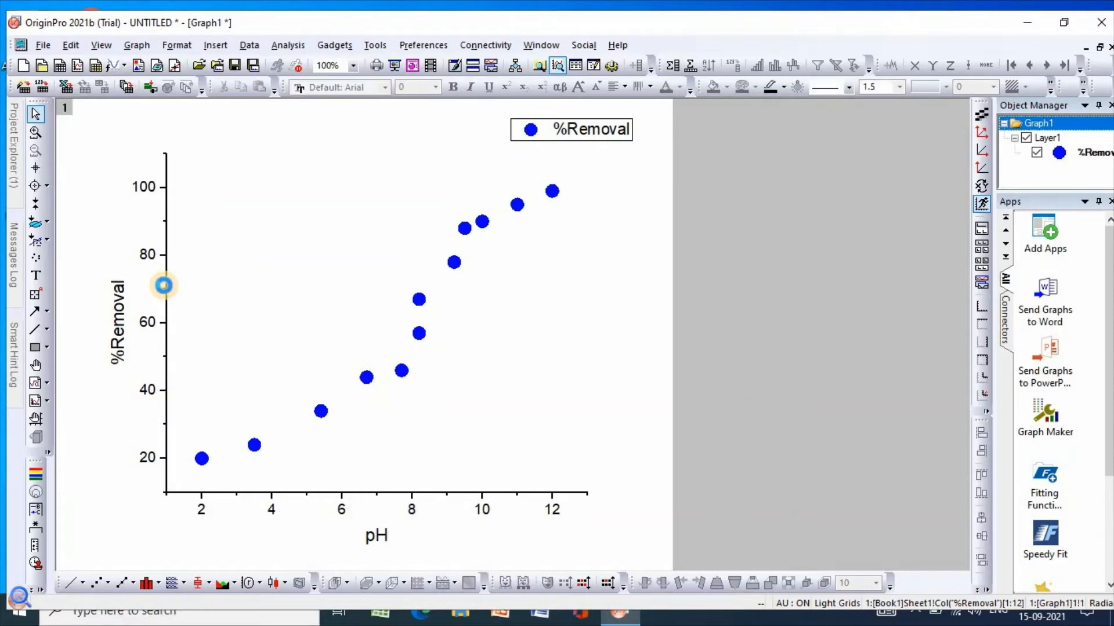
double_click(163, 286)
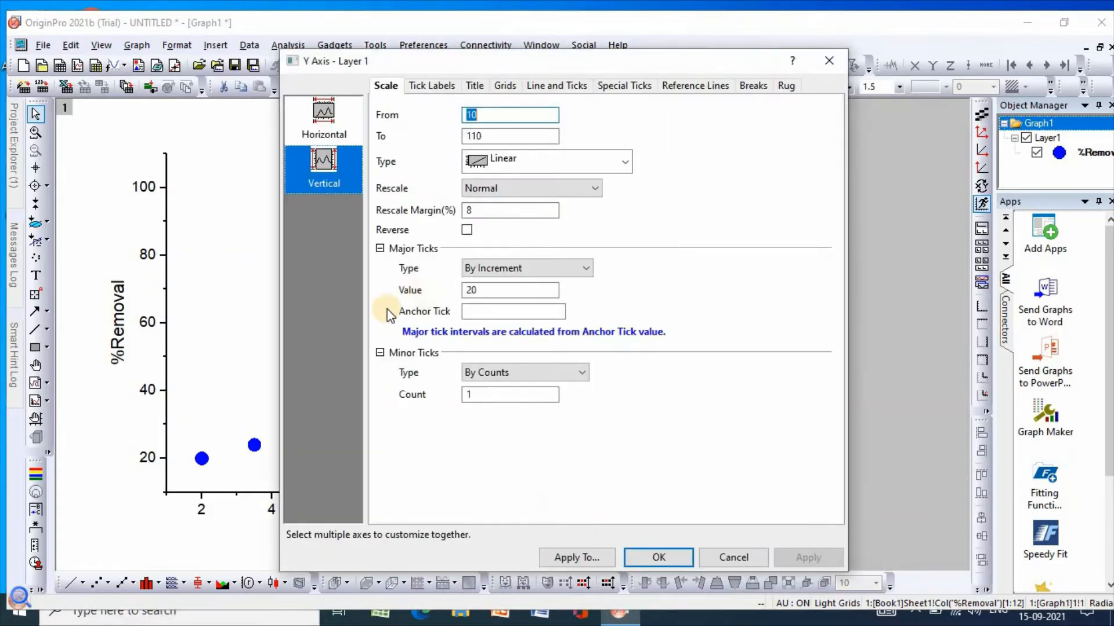
click(471, 115)
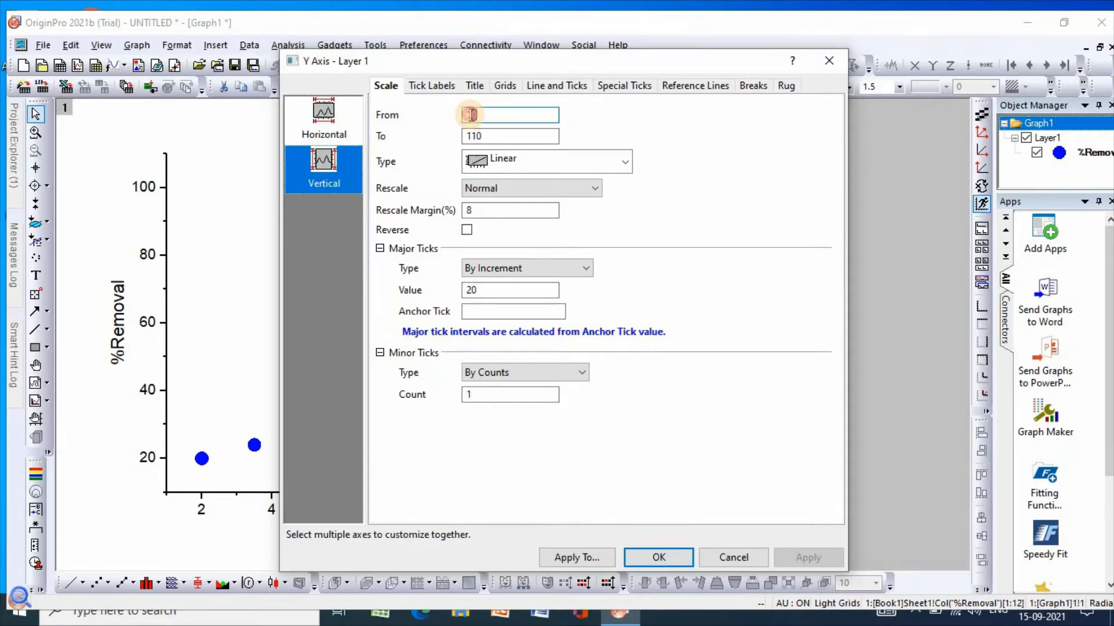
key(BackSpace)
text(5)
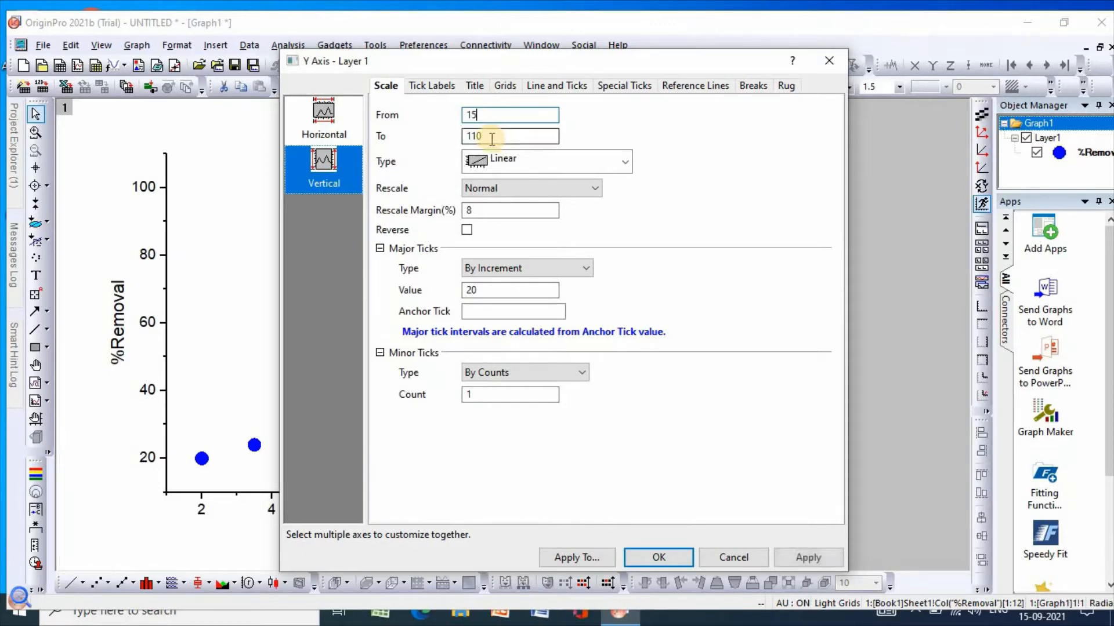
drag(474, 139, 472, 138)
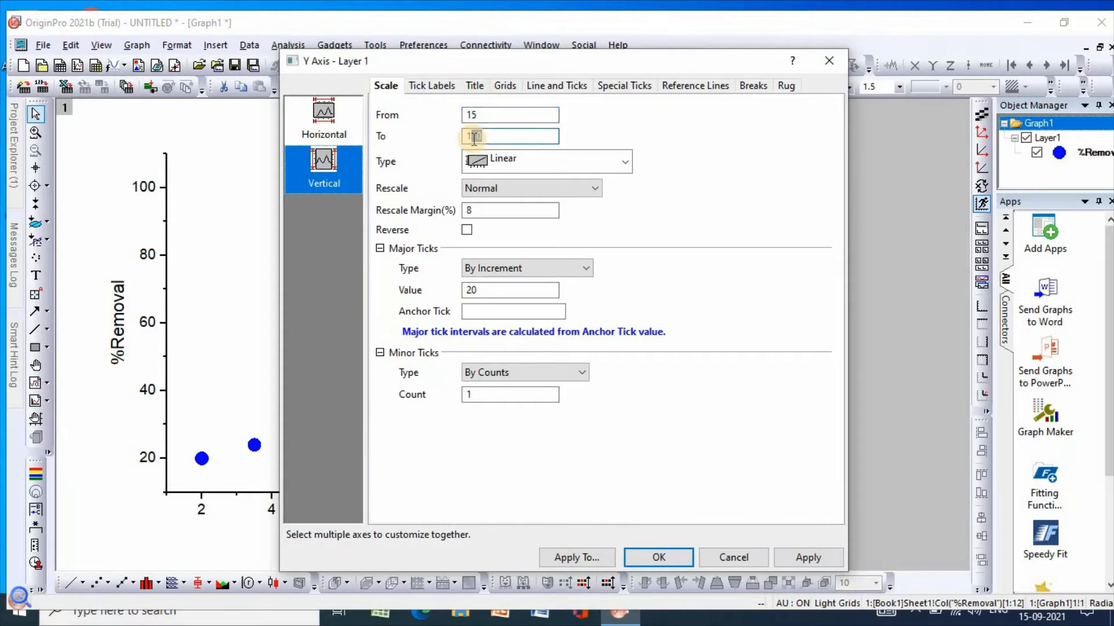
text(01)
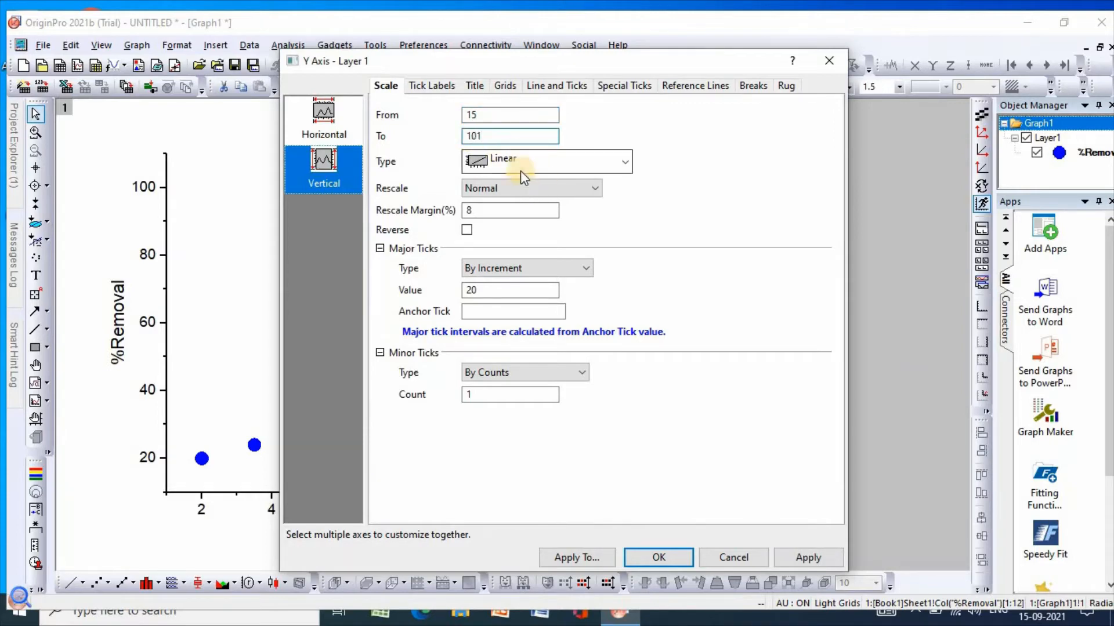
Replace the left Y axis title text with "%Co(II) removal".
click(429, 86)
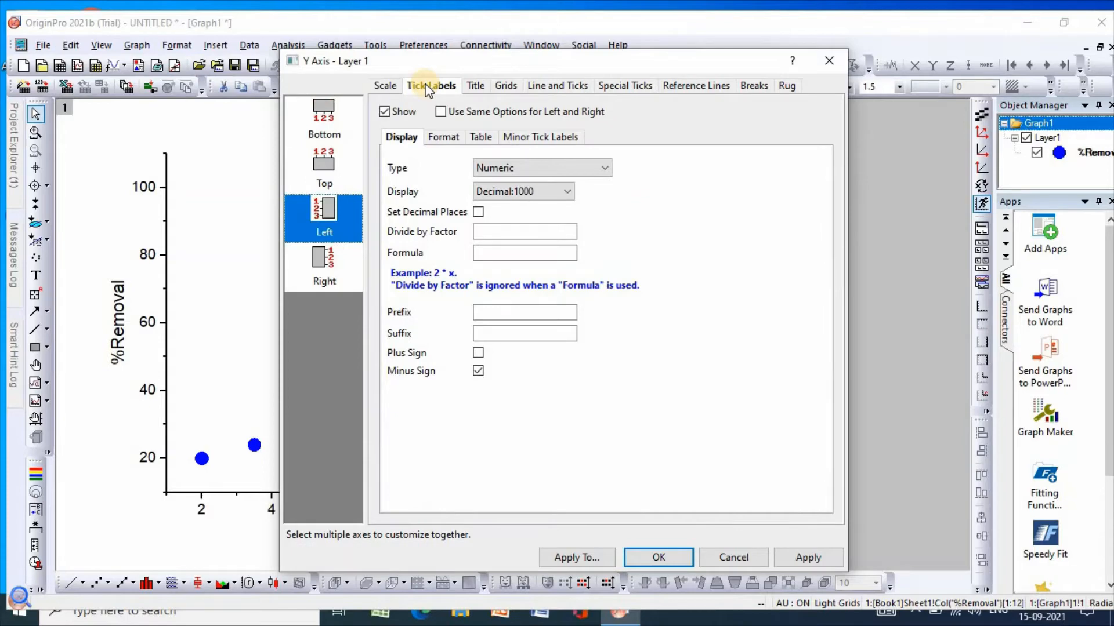
click(476, 88)
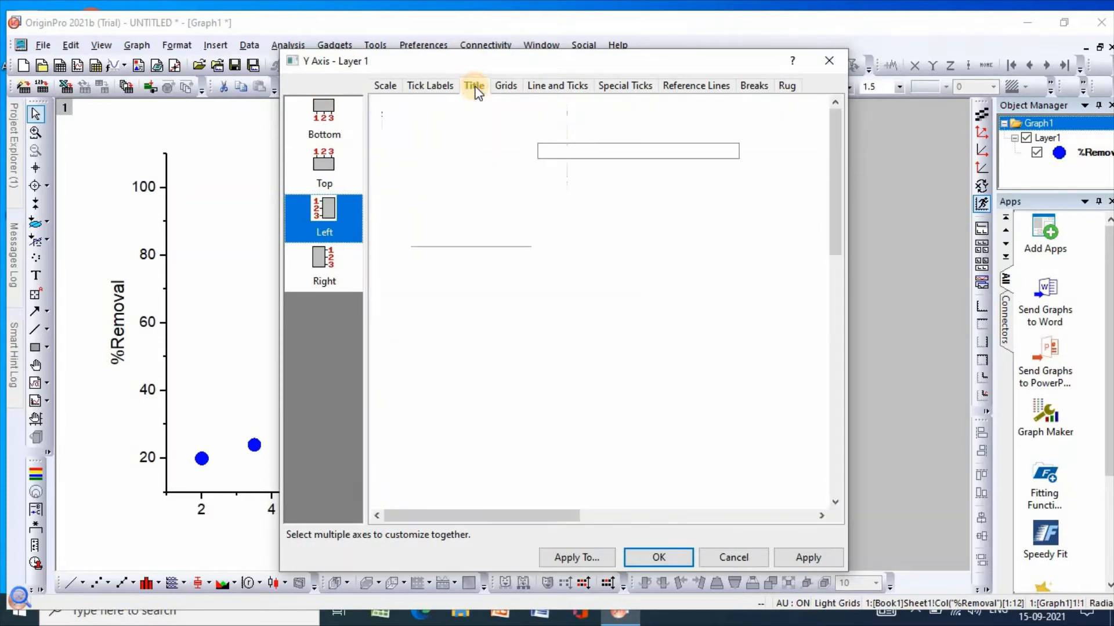
drag(580, 148, 541, 150)
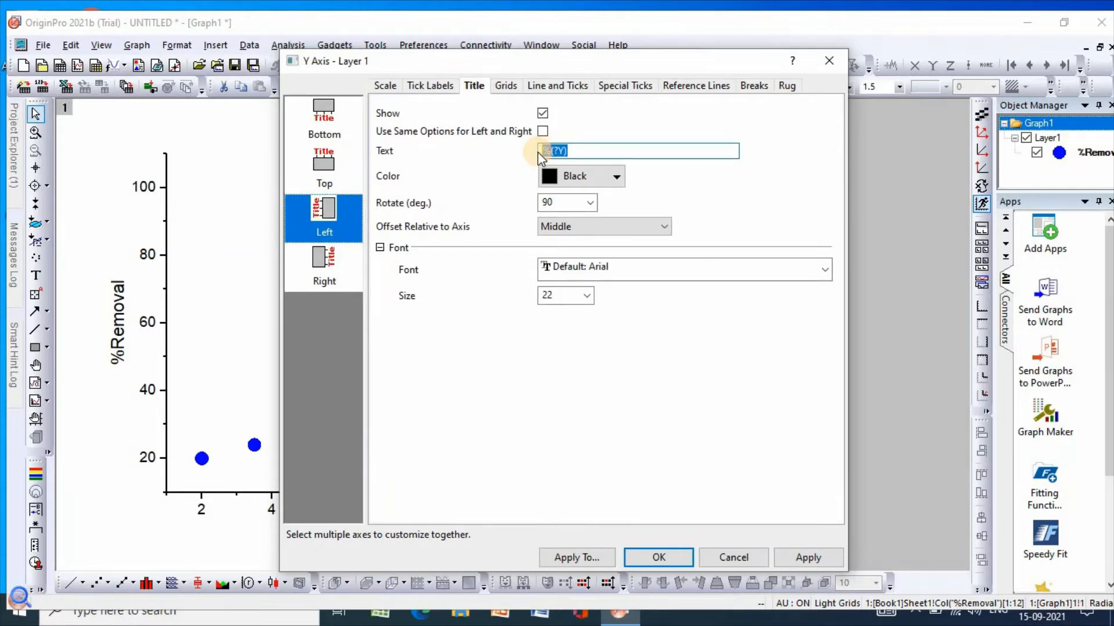
key(BackSpace)
text(%Co(II) removal)
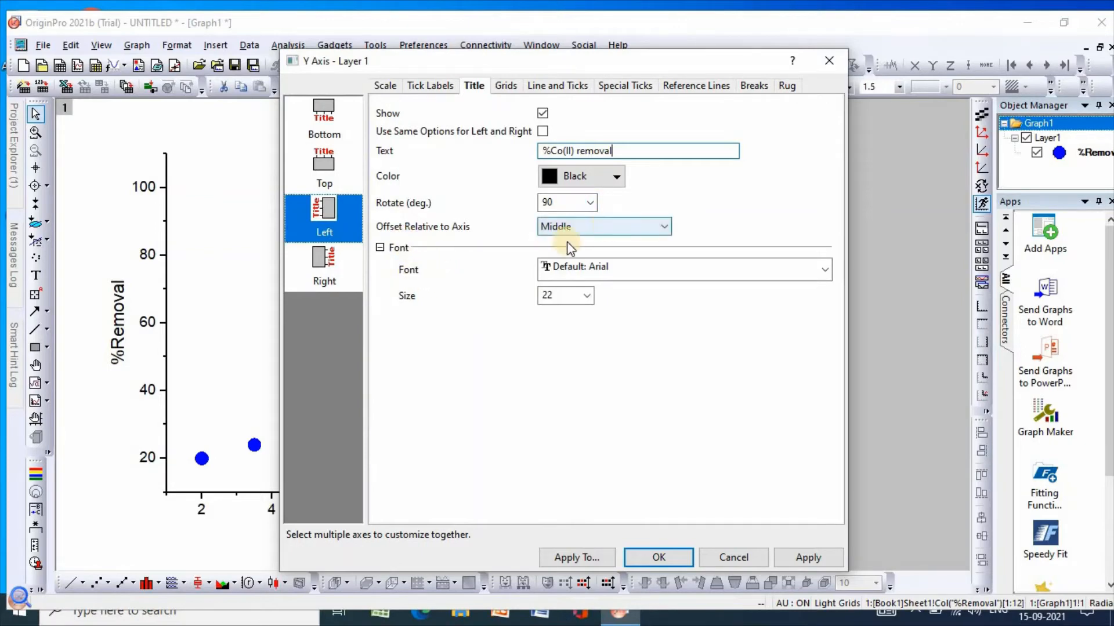
click(821, 272)
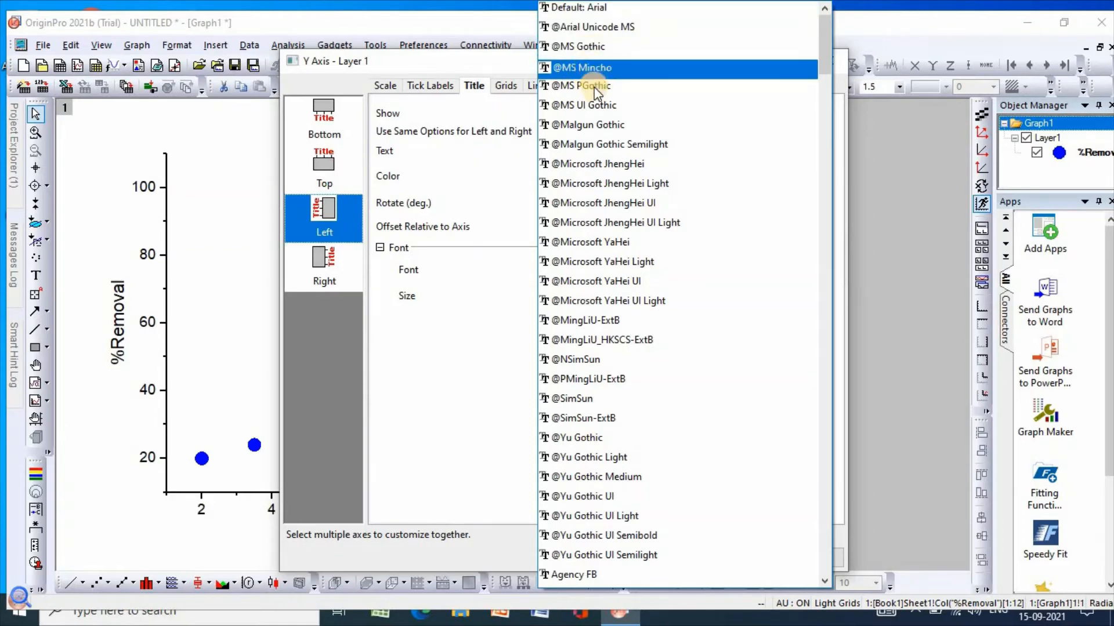
click(603, 105)
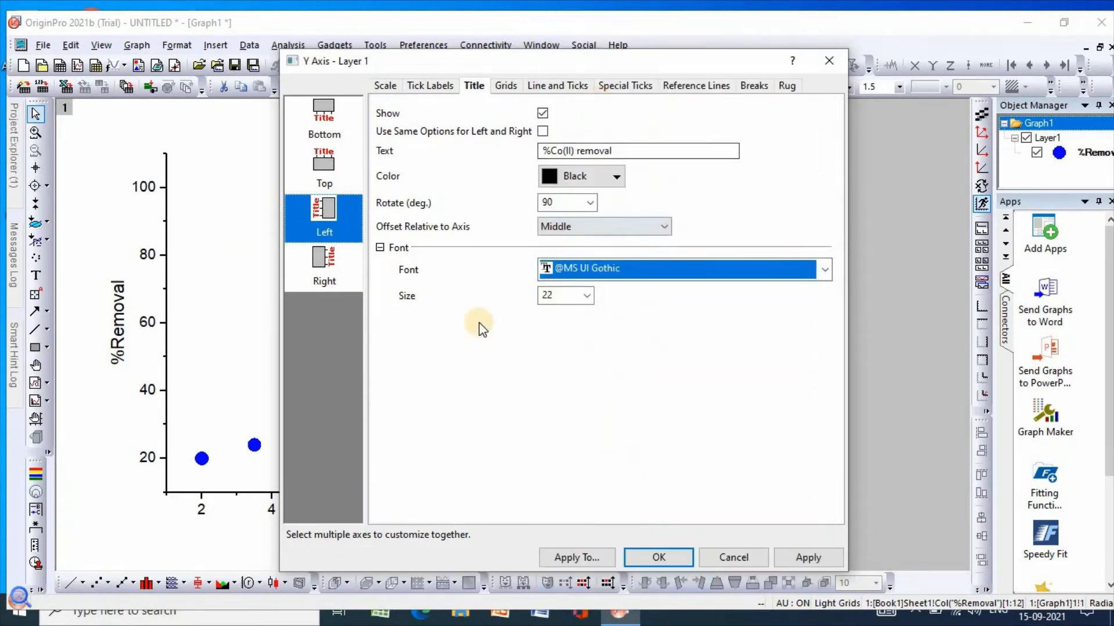
click(587, 297)
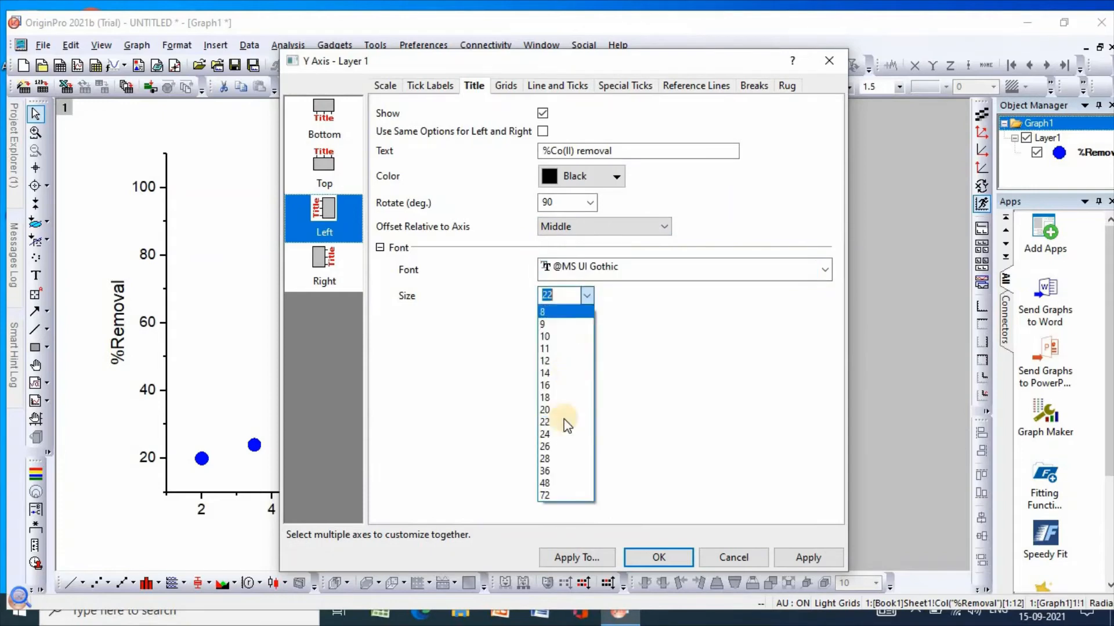
click(545, 471)
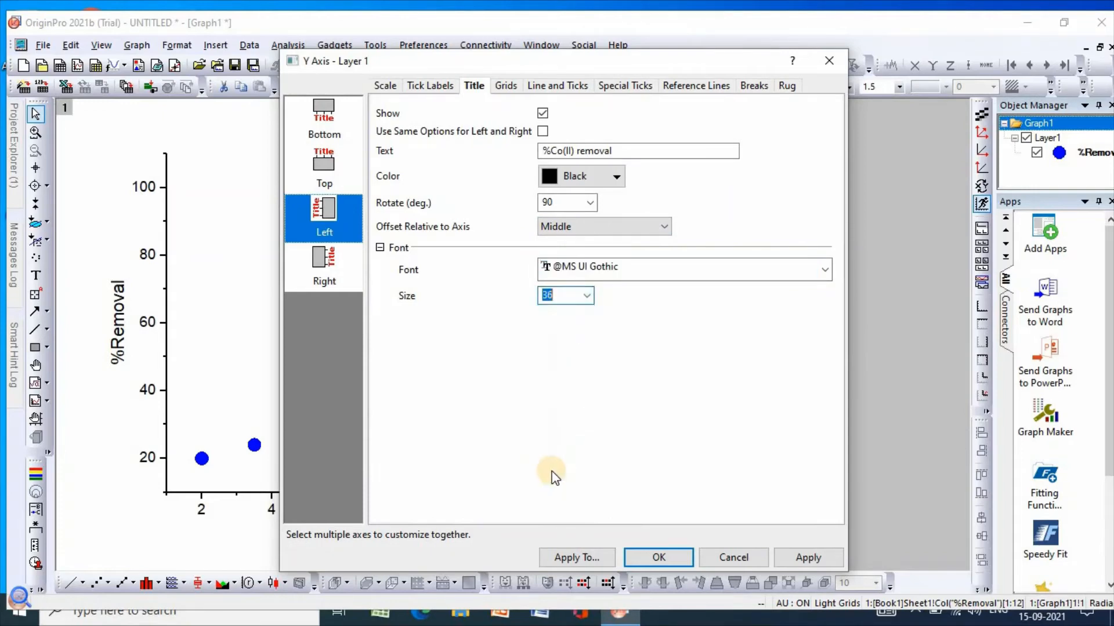
Set the left Y axis line thickness to 4.
click(504, 85)
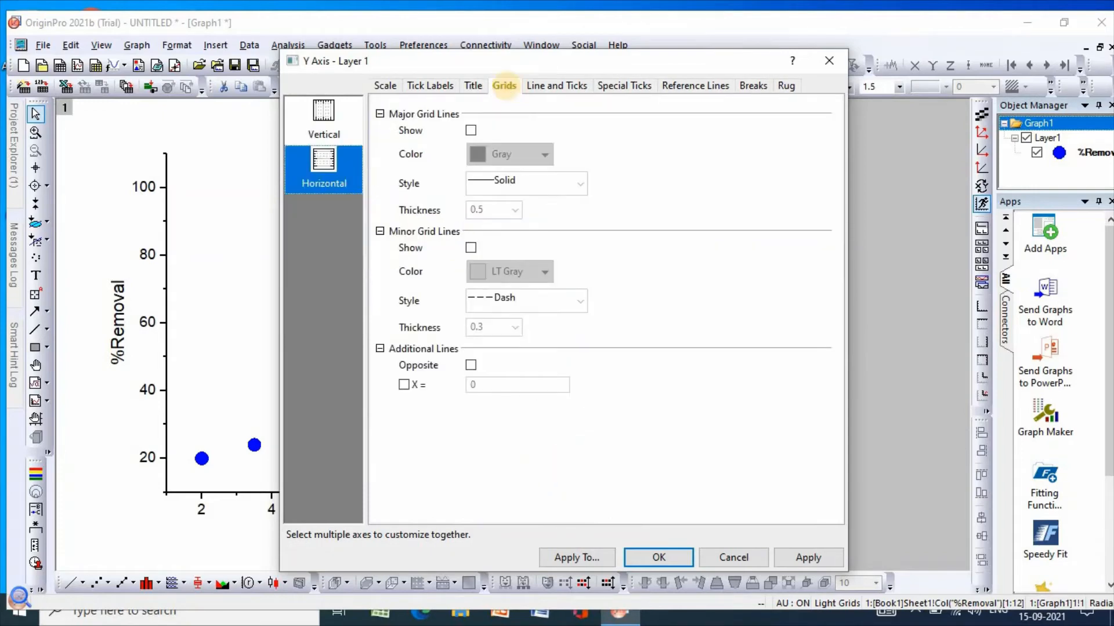
click(551, 87)
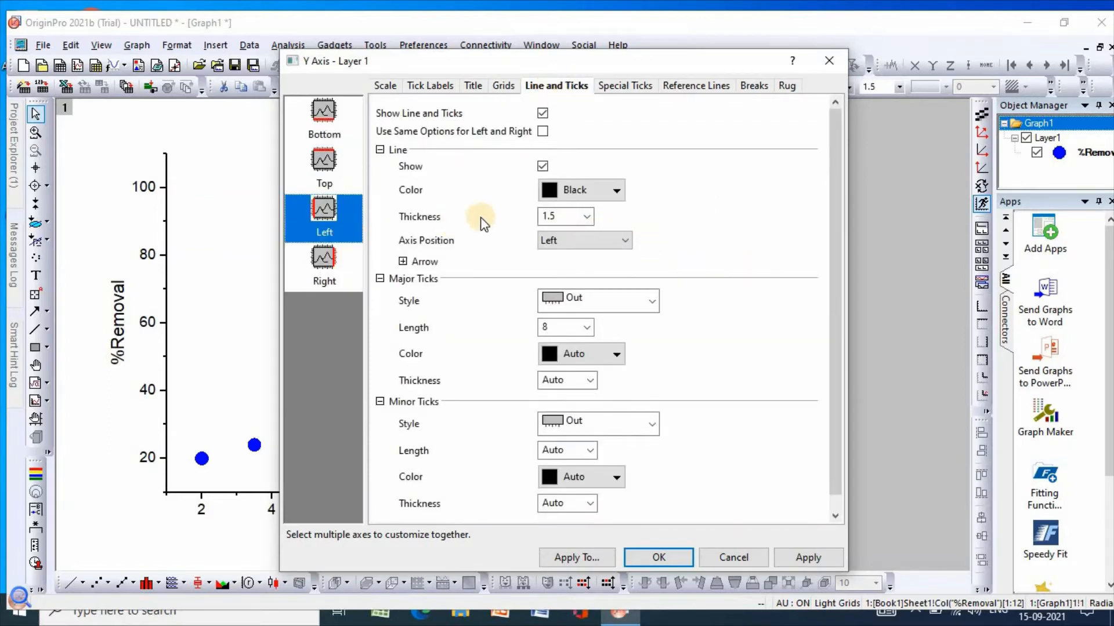
click(587, 217)
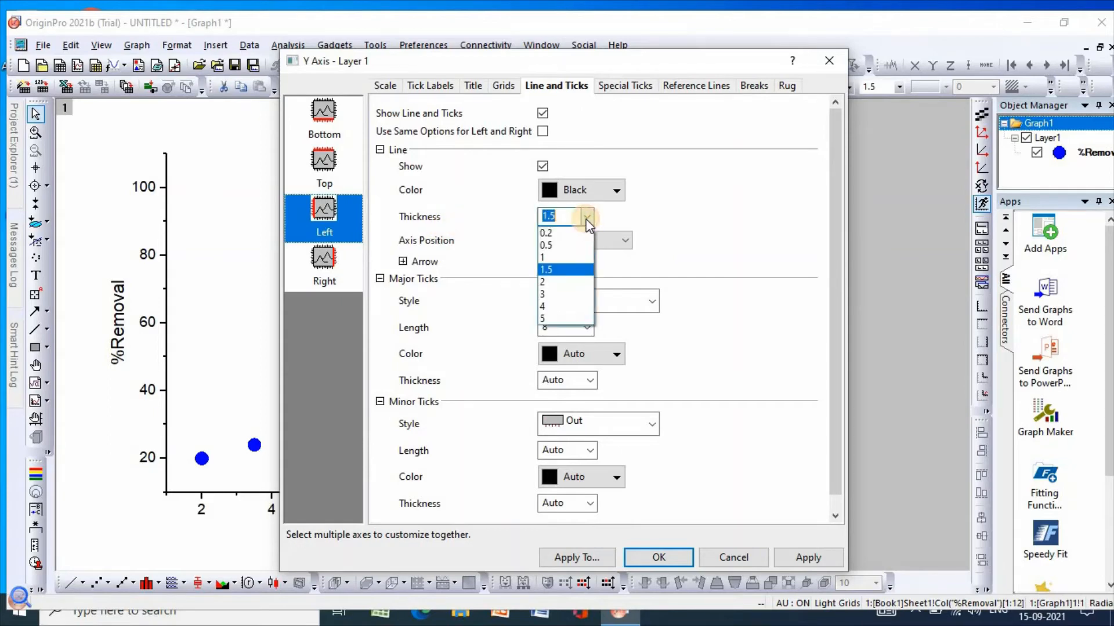
click(554, 305)
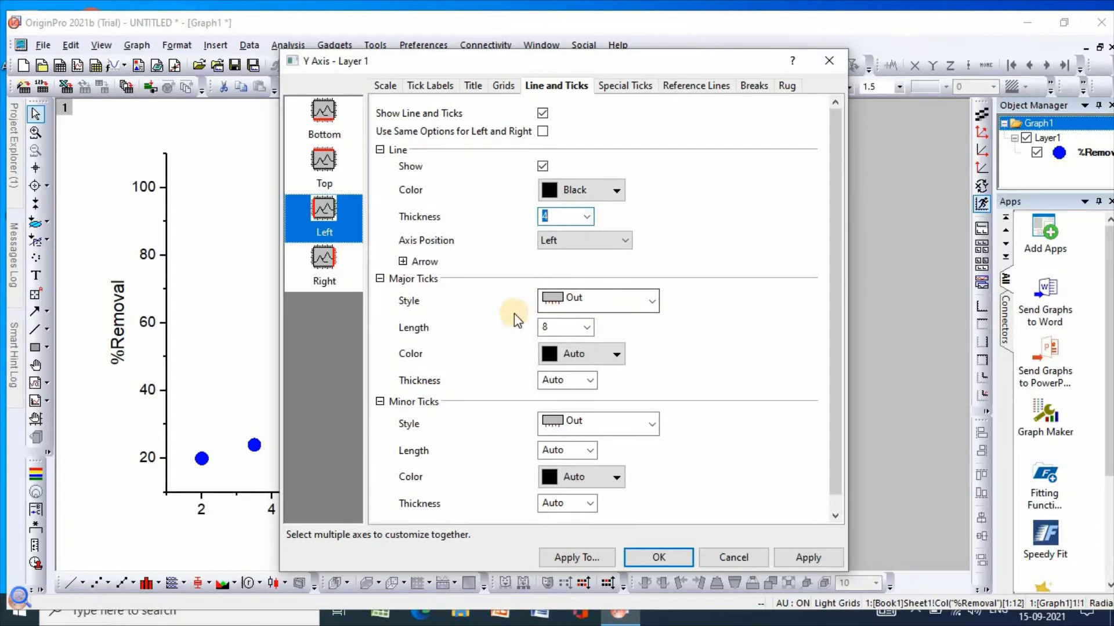
Set both the major and minor tick styles of the left Y axis to In and apply the axis settings.
click(645, 300)
click(579, 340)
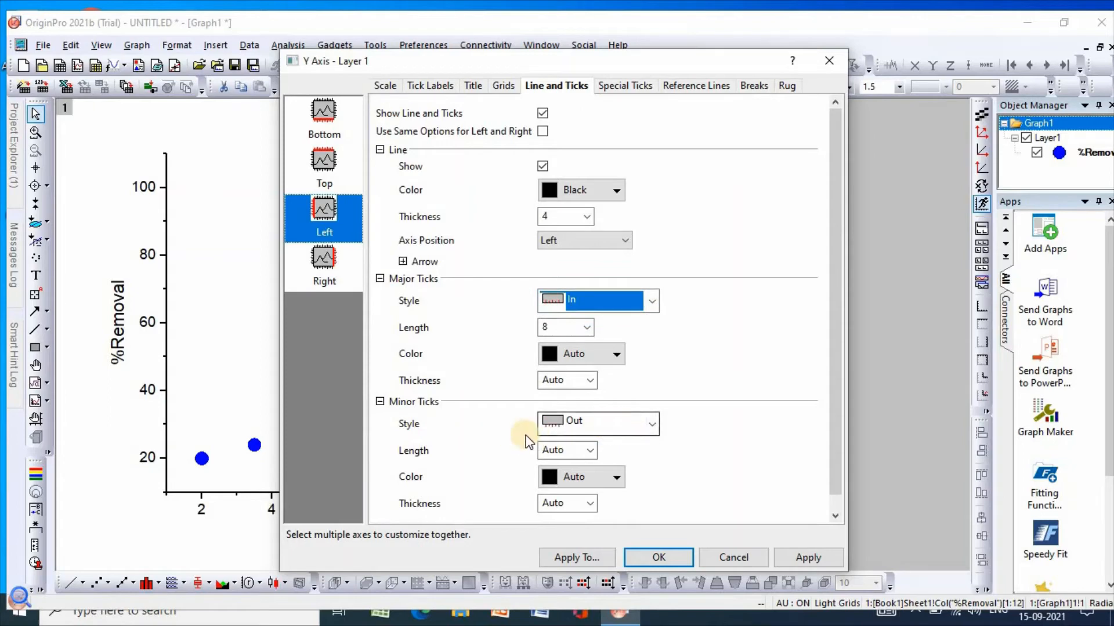
click(650, 425)
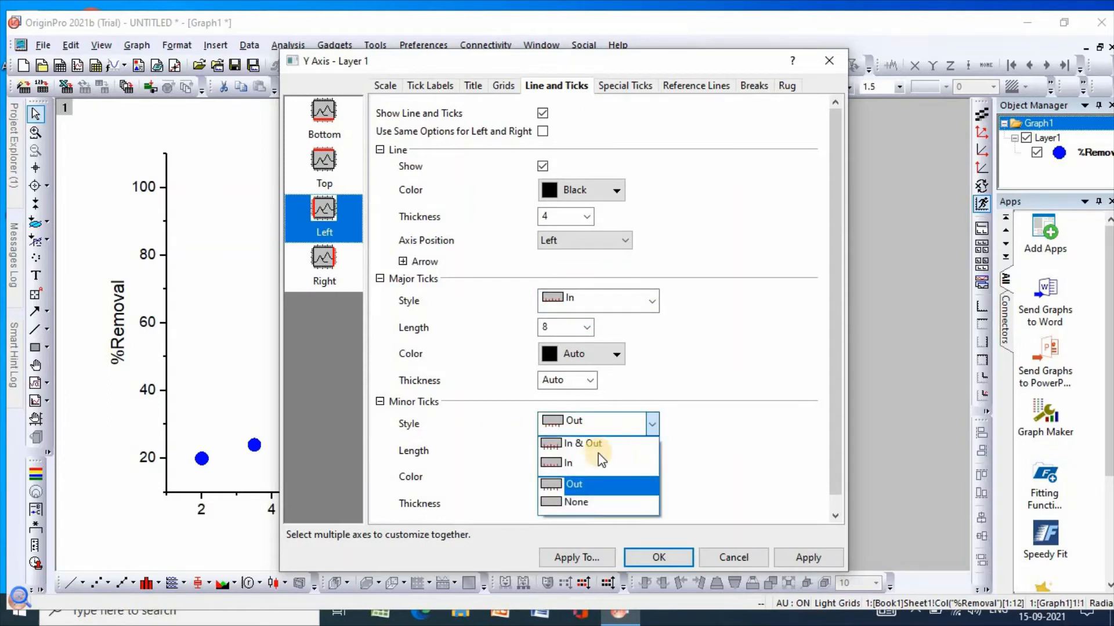
click(596, 465)
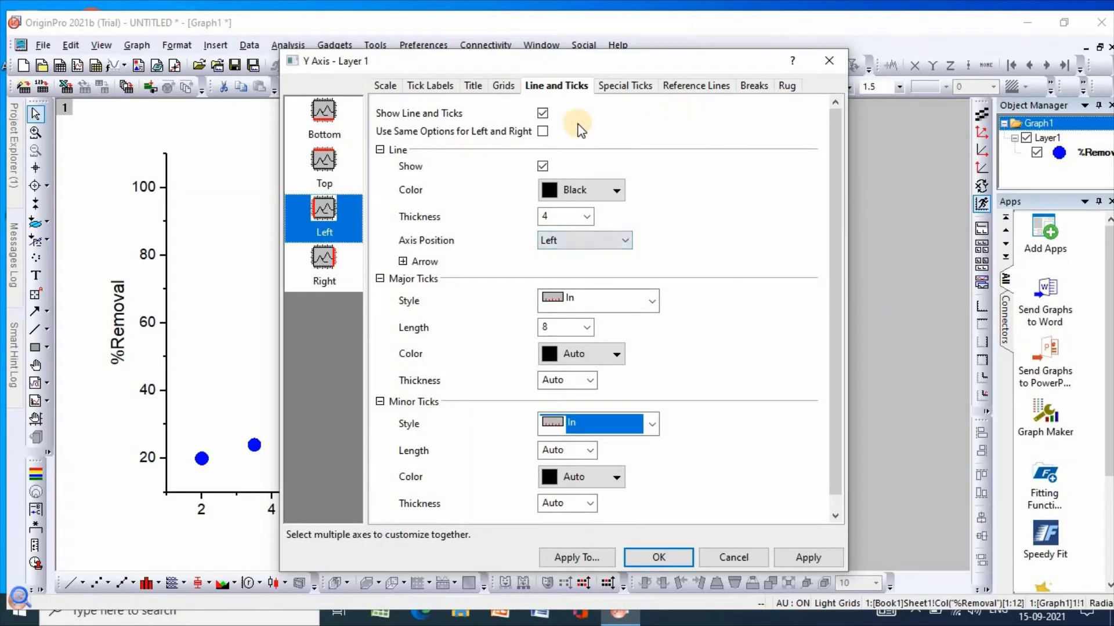
click(625, 89)
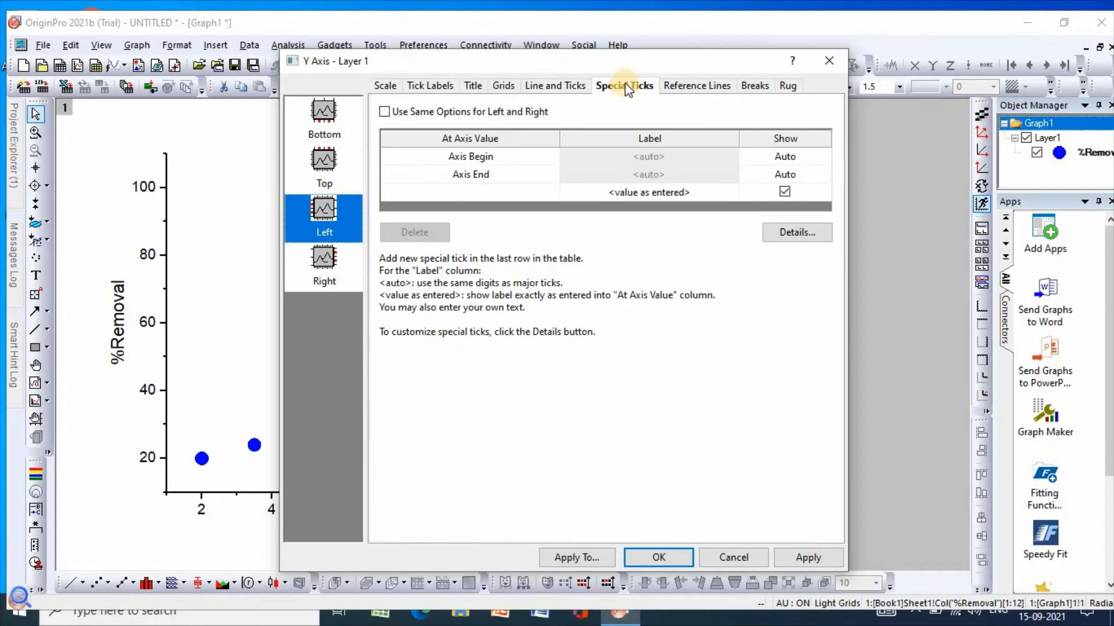
click(703, 90)
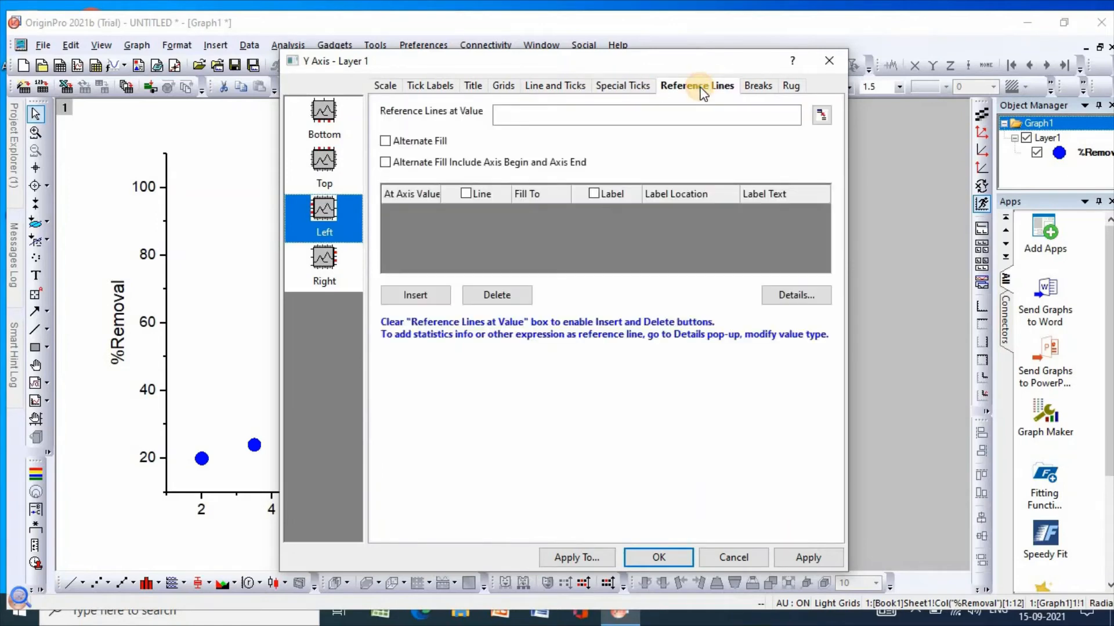
click(760, 87)
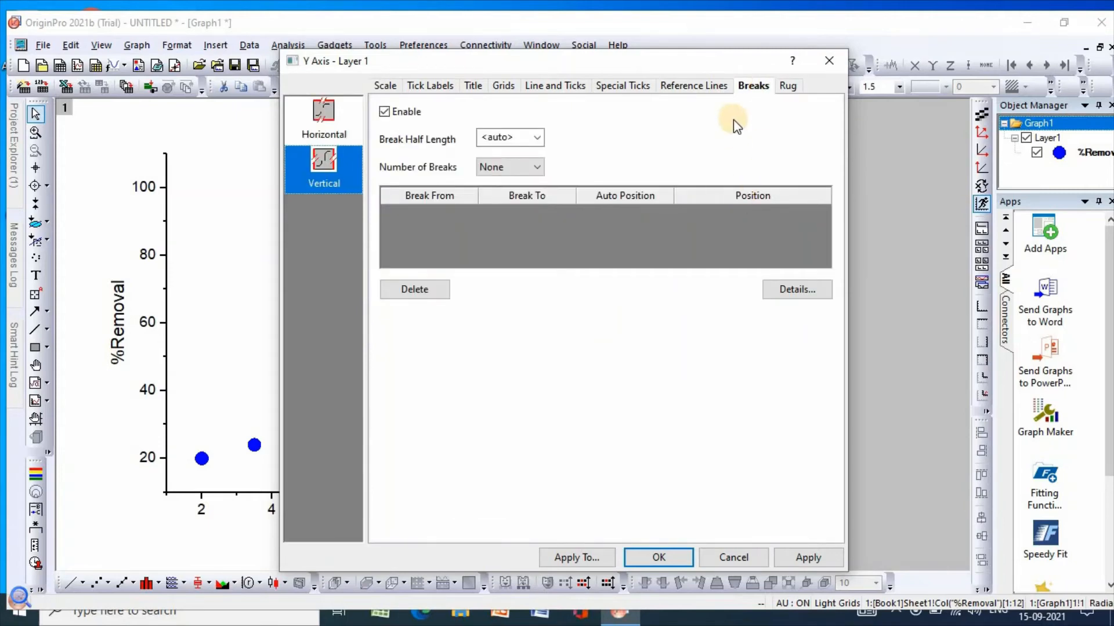
click(670, 560)
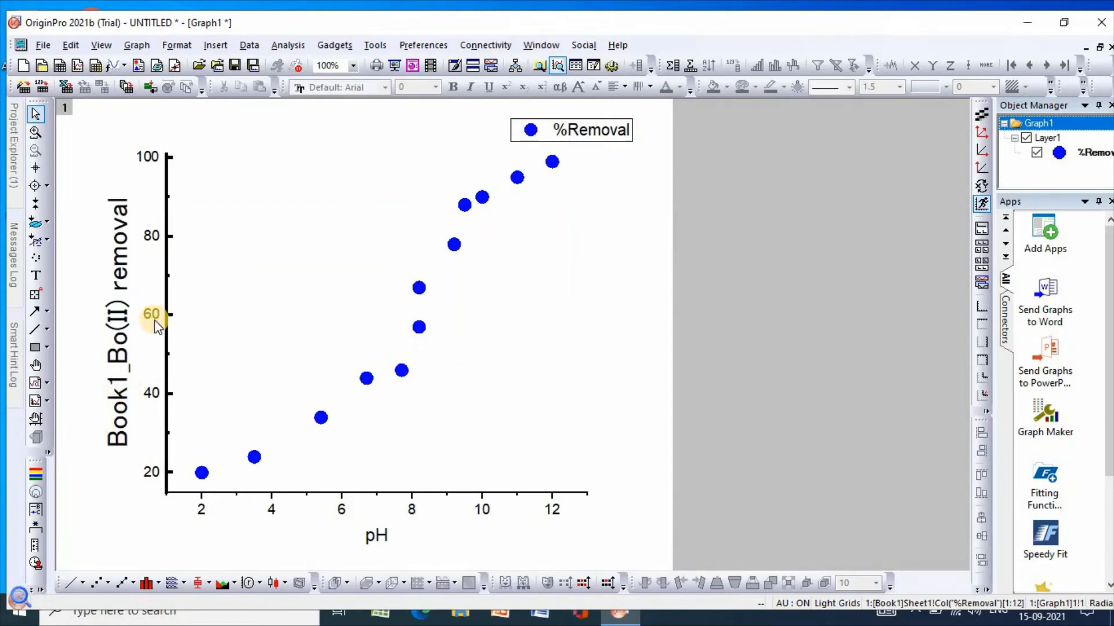
Try to correct the Y axis title on the graph to "%Co(II) removal" with a capital C.
double_click(122, 346)
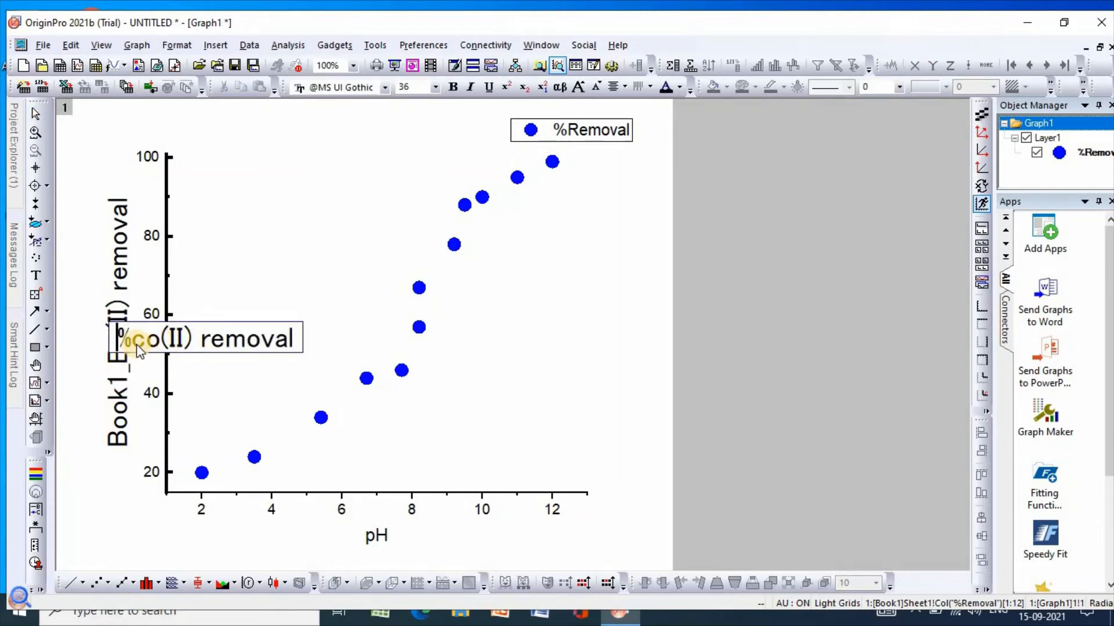
click(141, 346)
key(BackSpace)
key(BackSpace)
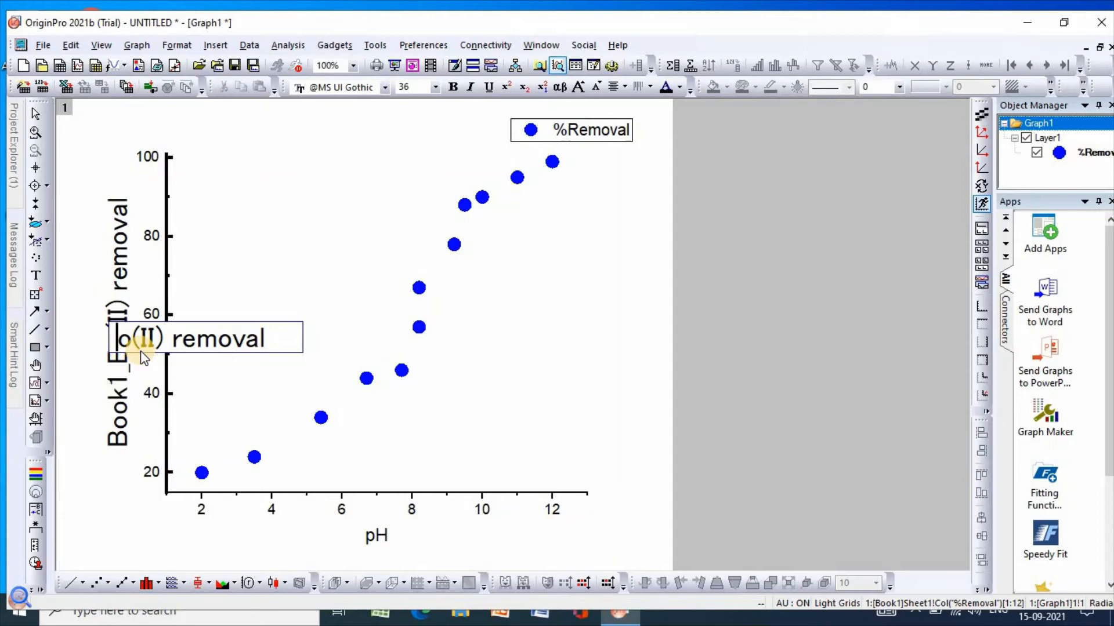
text(%)
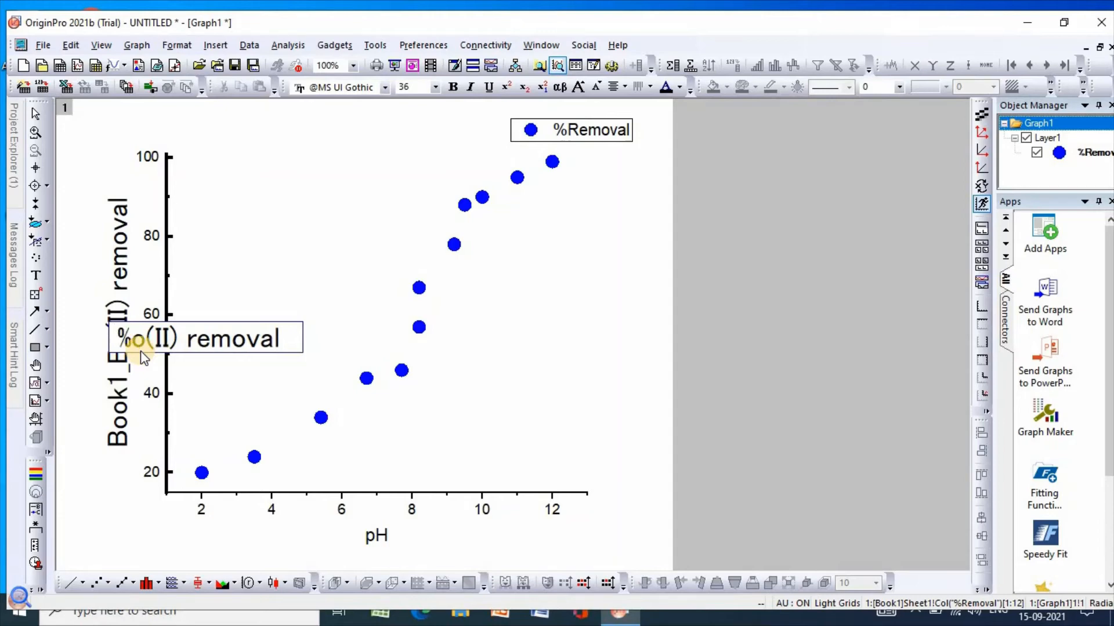
text(C)
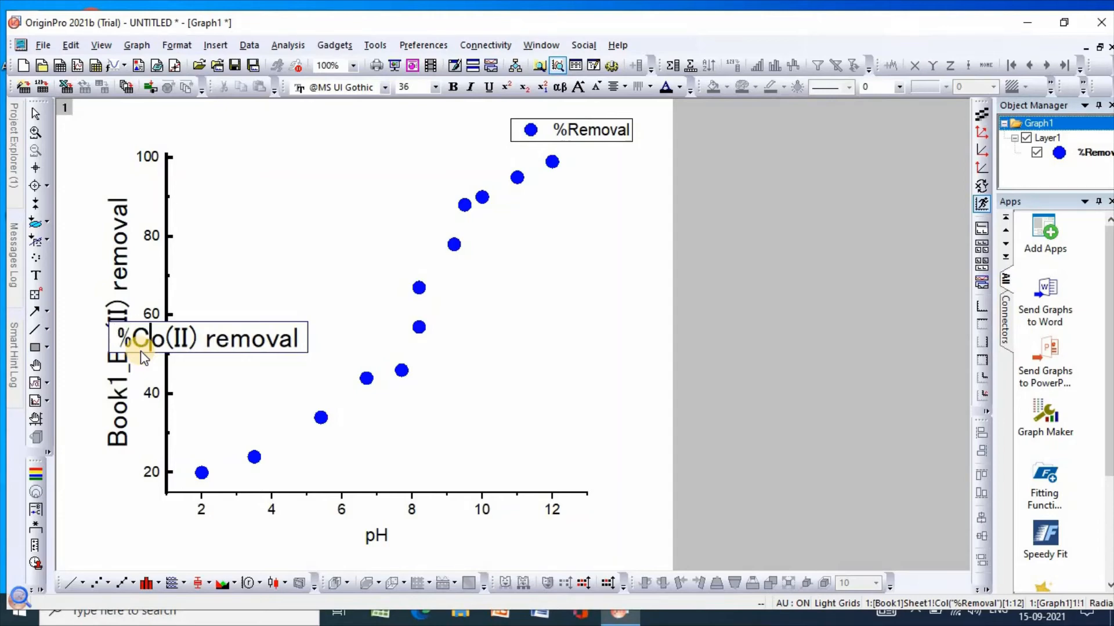
click(108, 479)
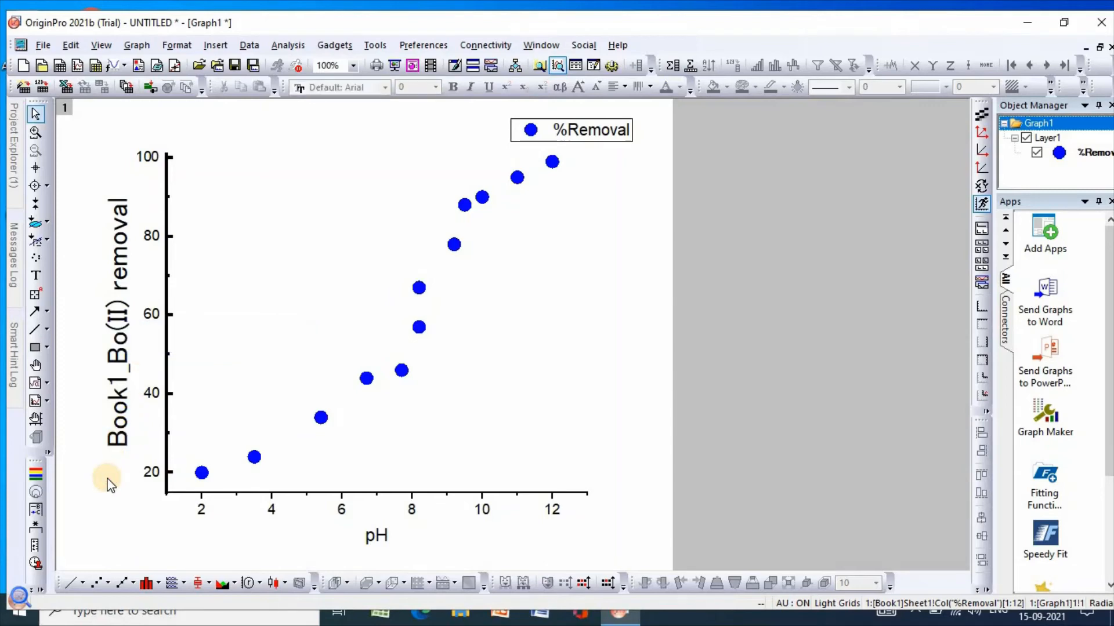
Change the font of the entire Y axis title text on the graph to Arial.
click(122, 374)
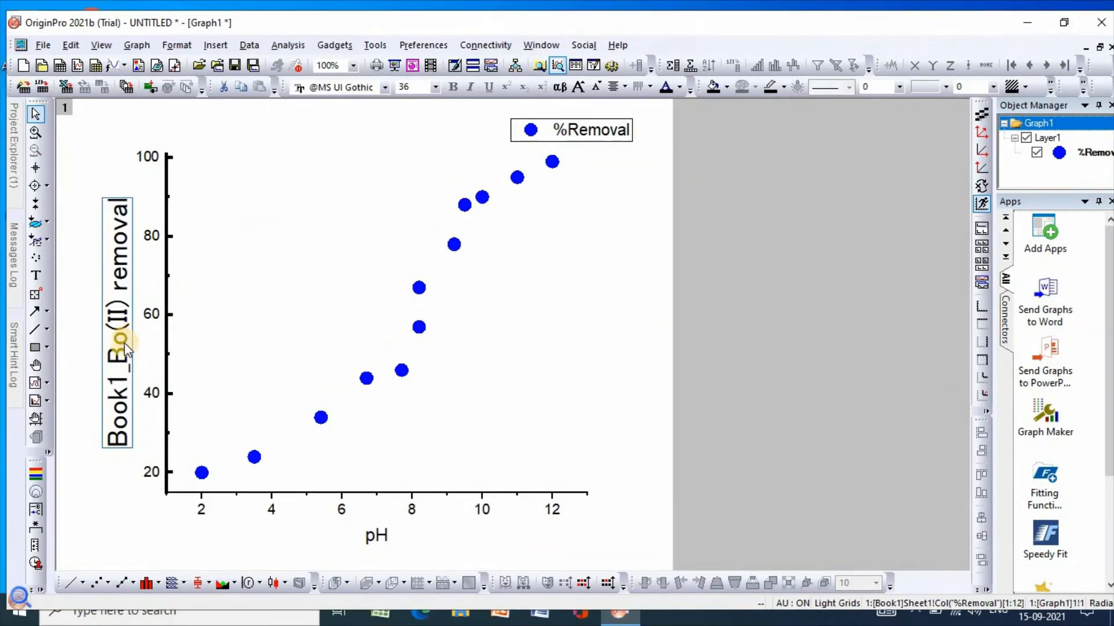
double_click(120, 349)
click(135, 341)
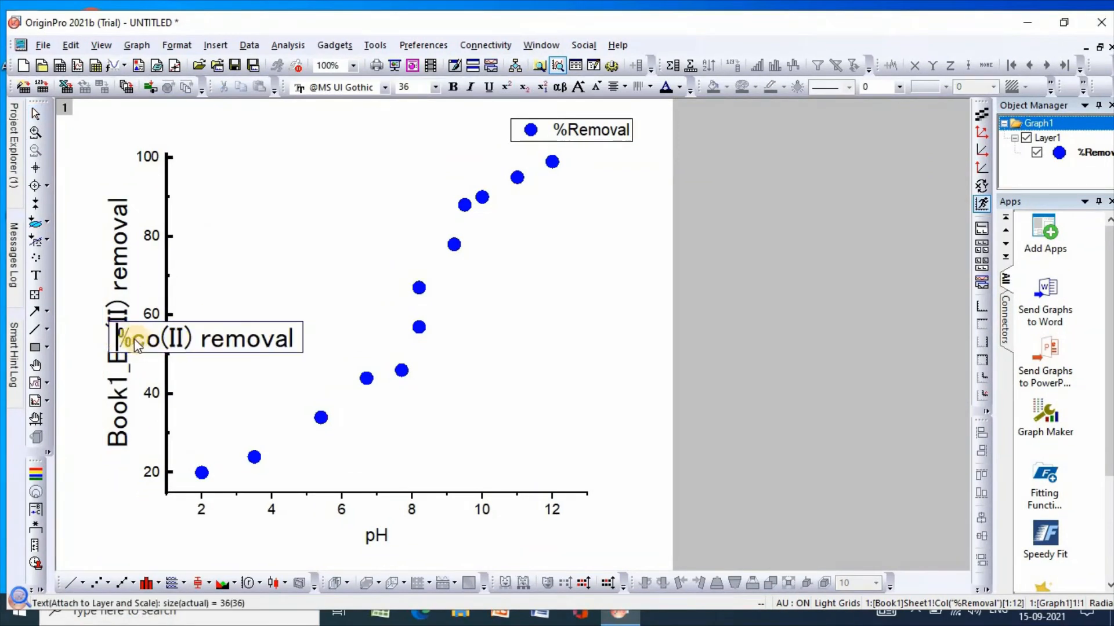
drag(122, 342, 300, 341)
click(384, 88)
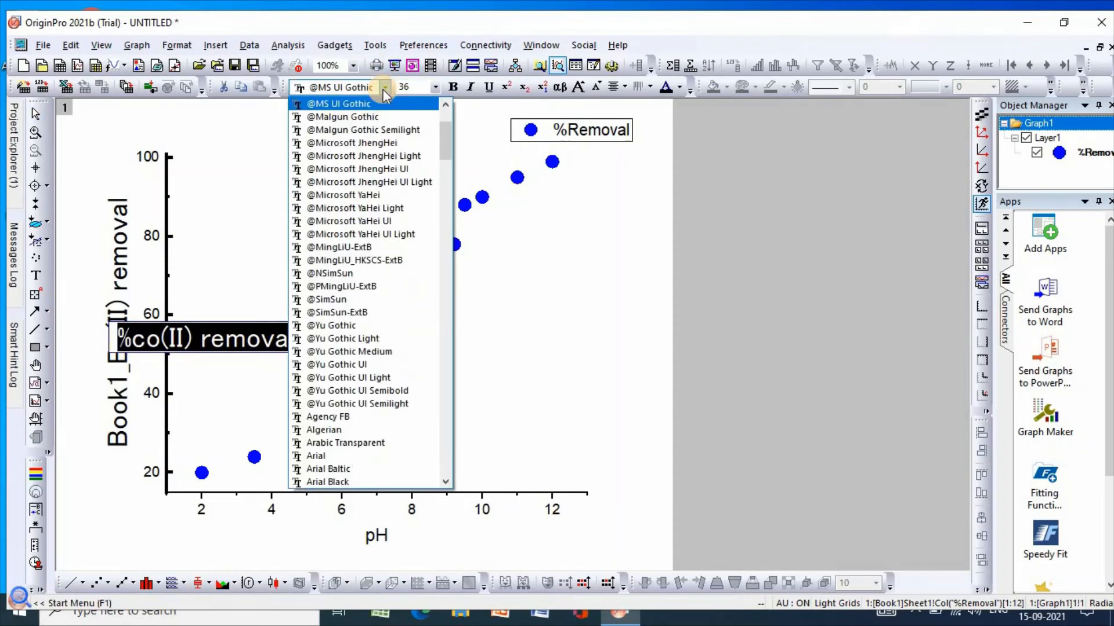
click(346, 457)
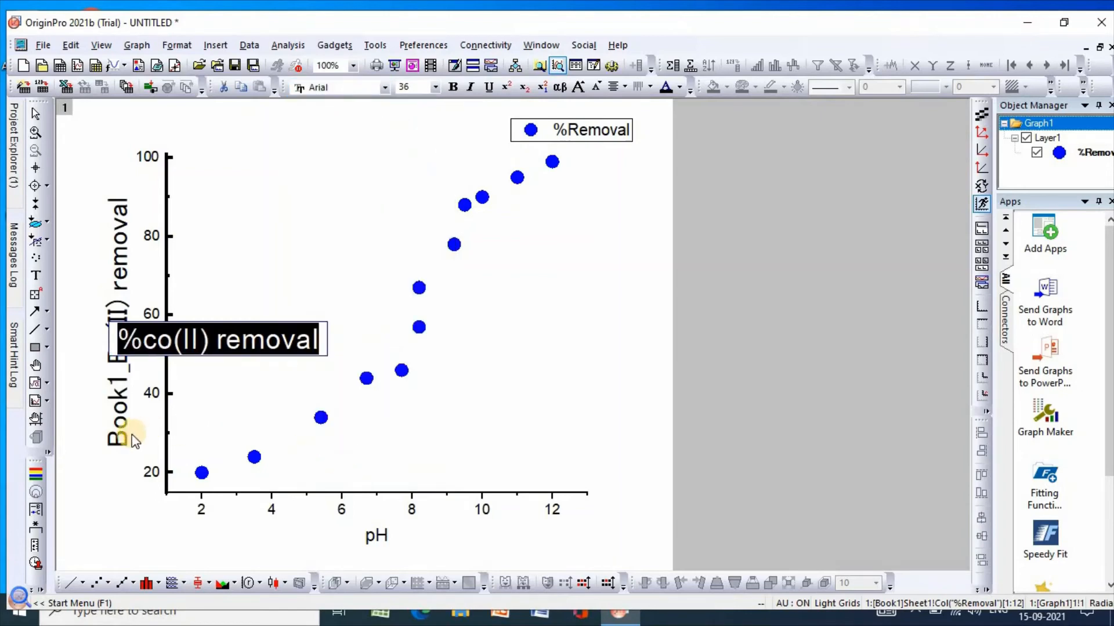
click(82, 286)
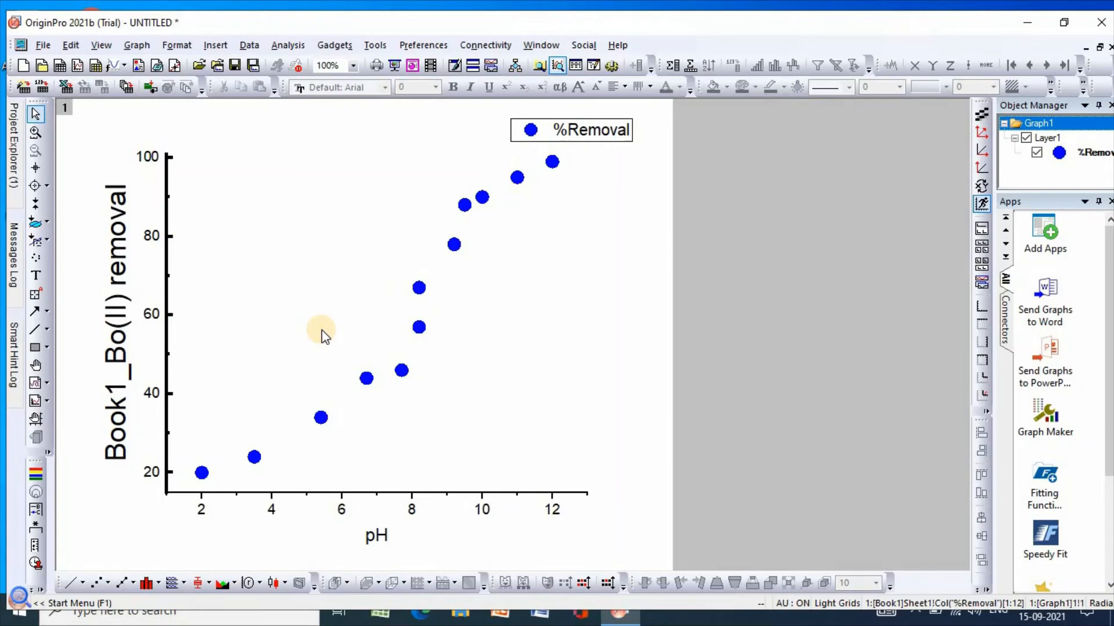
Add the text label "Outer sphere complexation" inside the plot, starting beside the Y axis at about 50% removal.
click(34, 276)
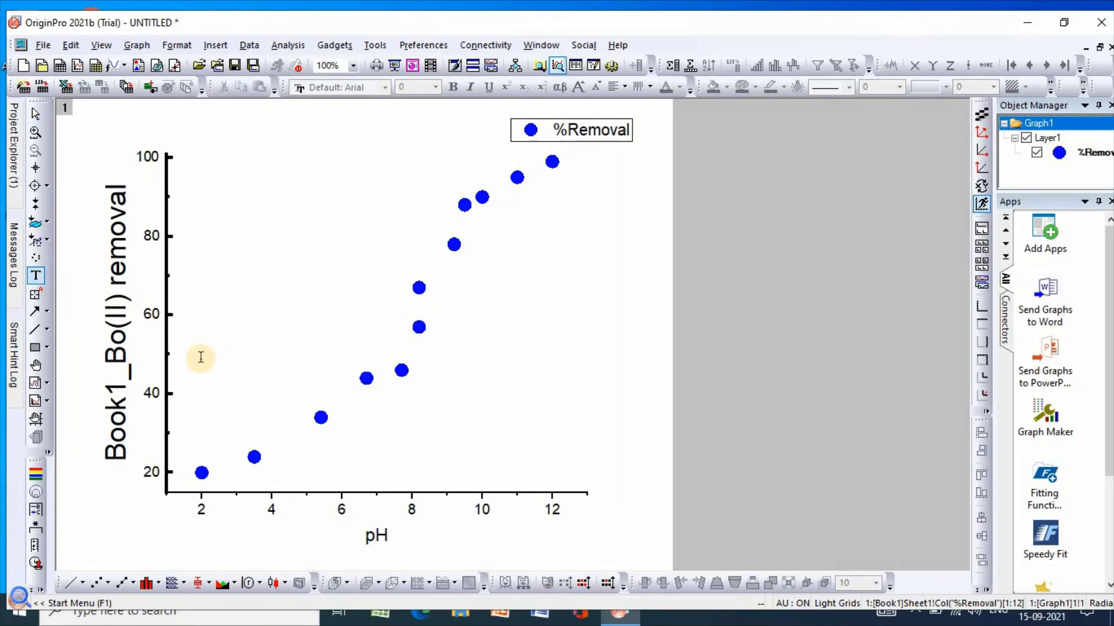
click(193, 354)
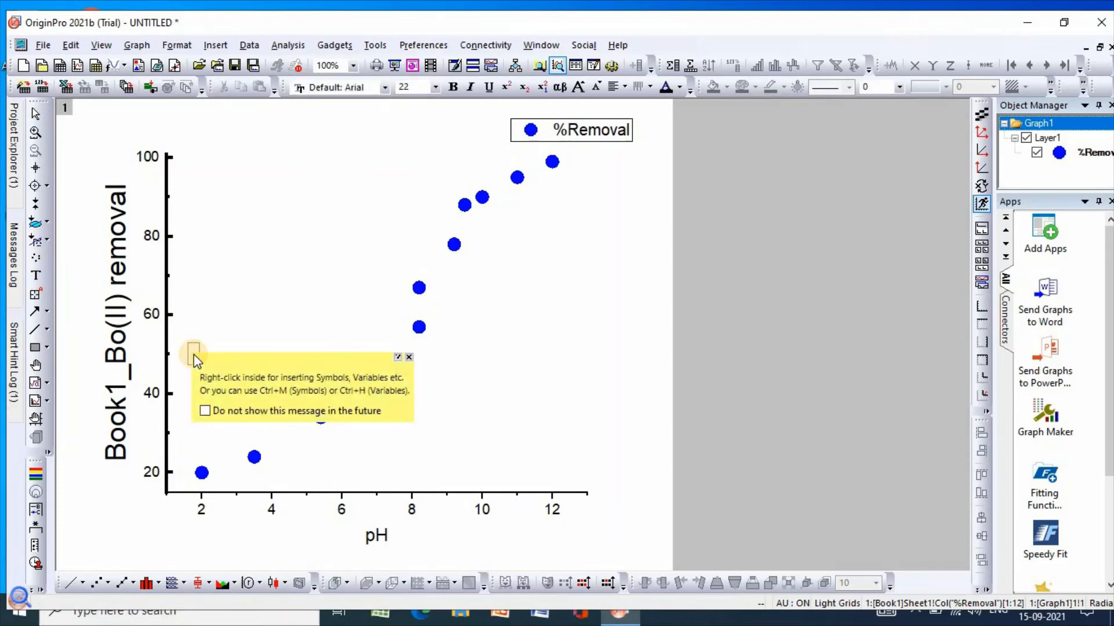
text(Outpr sphere comp)
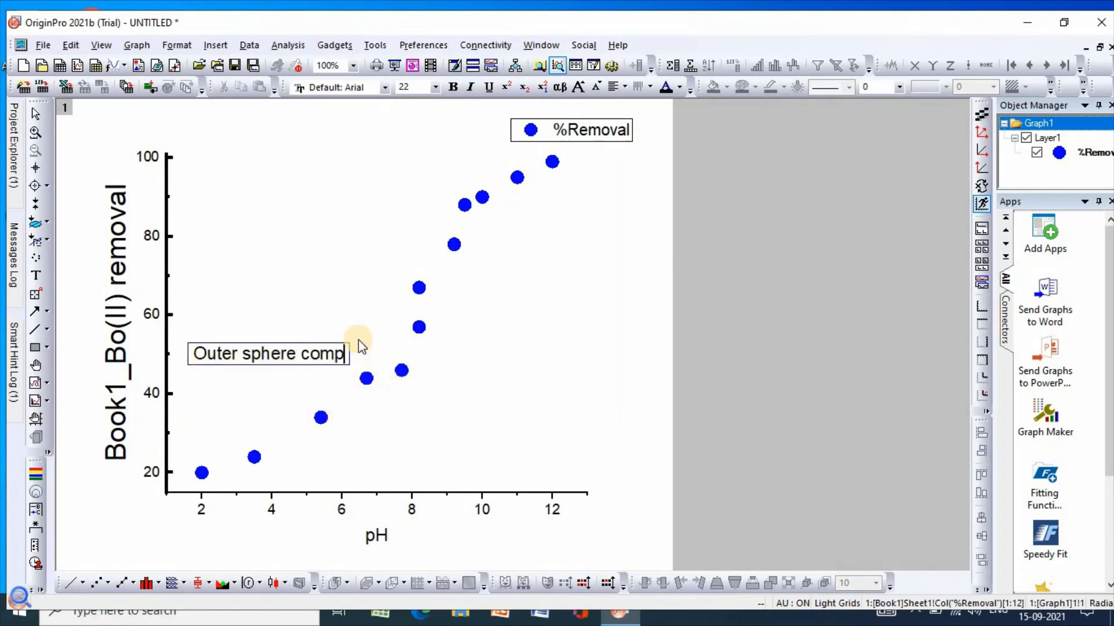
text(lexation)
click(327, 333)
click(315, 350)
mouse_move(315, 350)
mouse_down()
mouse_move(298, 356)
mouse_move(319, 350)
mouse_up()
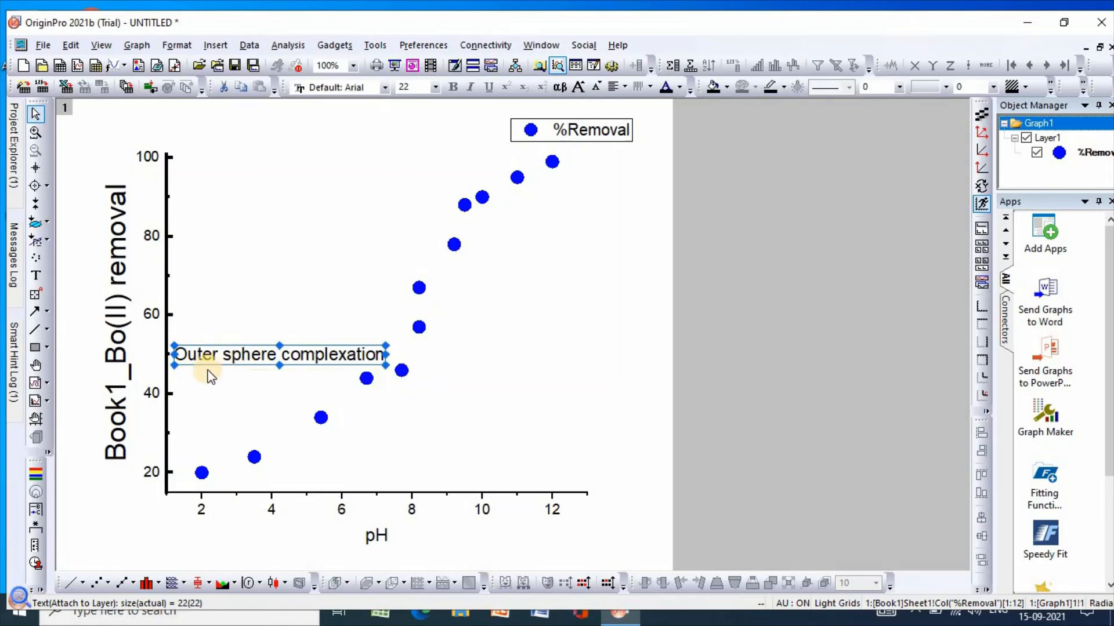
click(532, 362)
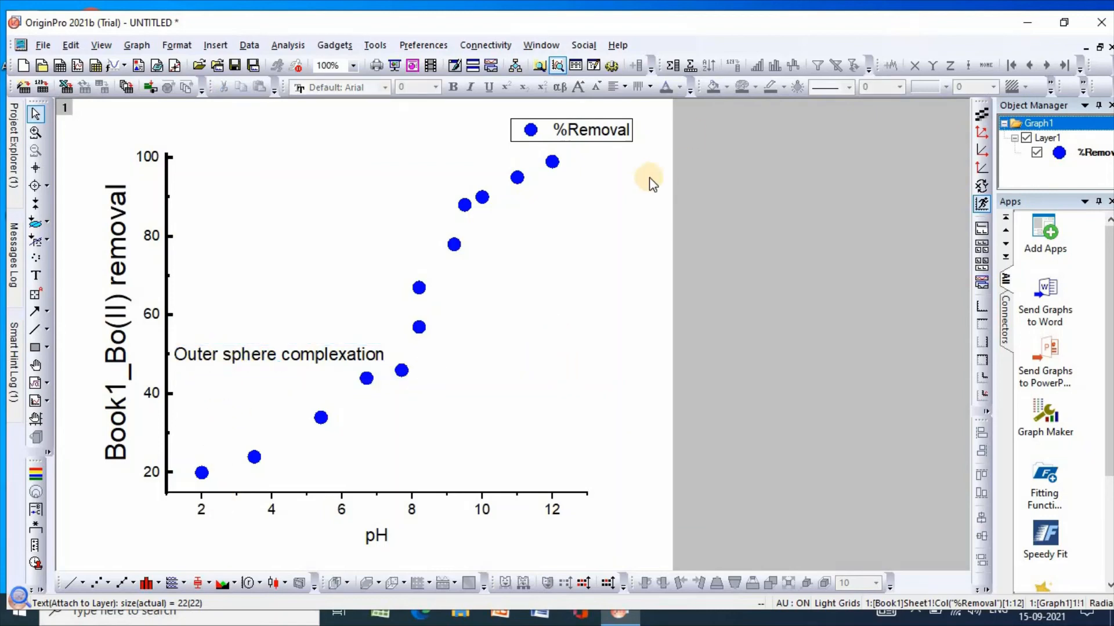
Replace the legend text with "Manganite" and move the legend into the empty lower plot area, around pH 8 to 13 just above 40% removal.
click(617, 130)
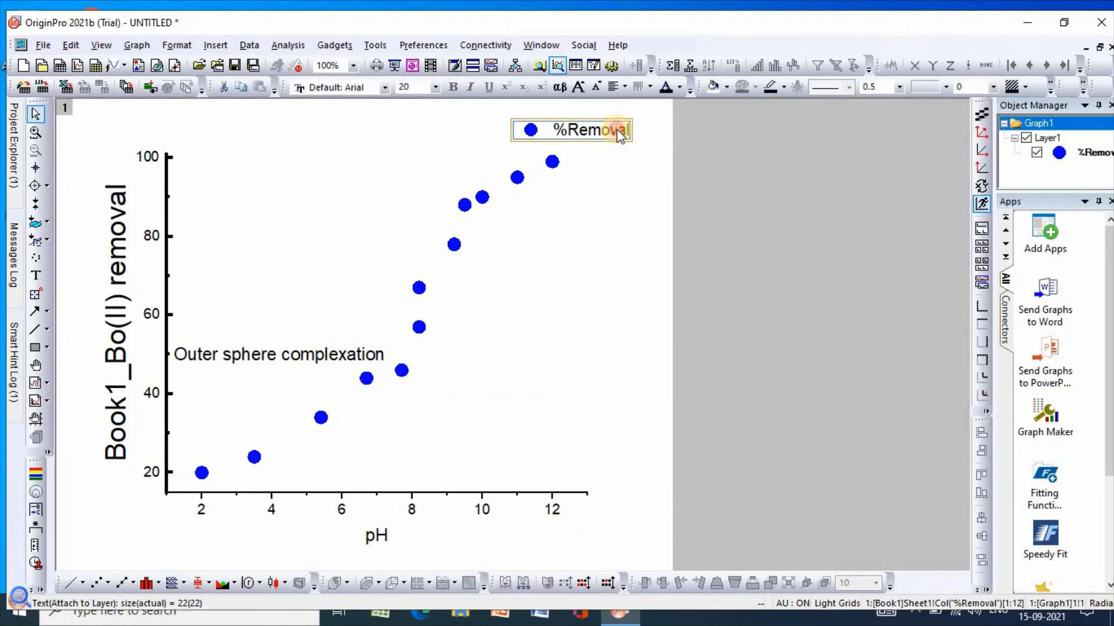
double_click(627, 130)
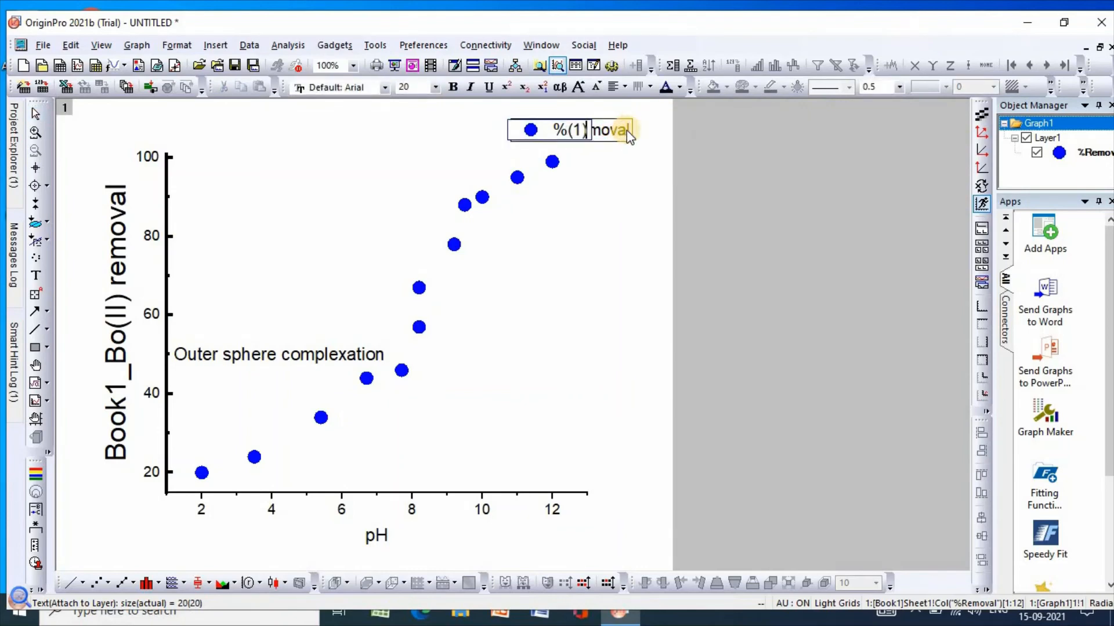
key(BackSpace)
key(BackSpace)
key(BackSpace)
key(BackSpace)
text(Mang)
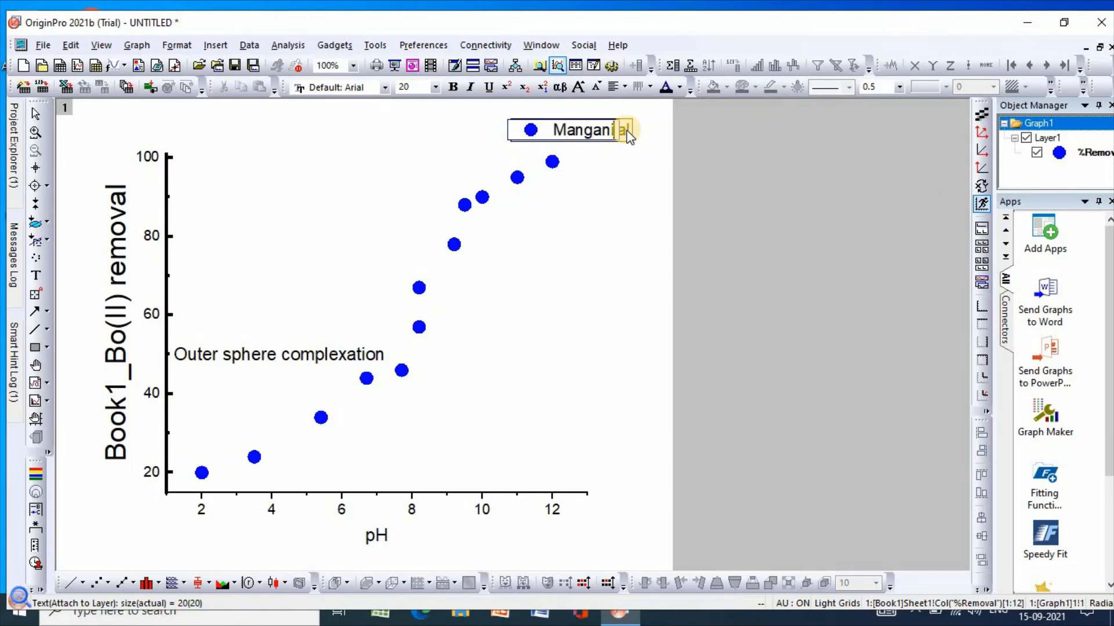
text(anite)
click(616, 138)
drag(616, 138, 551, 398)
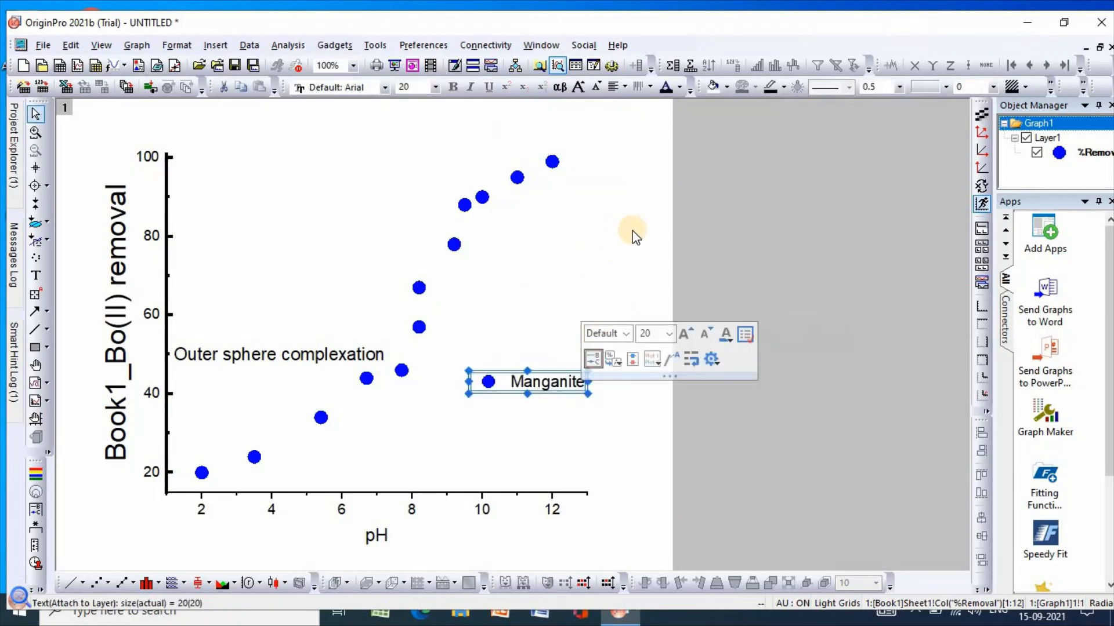